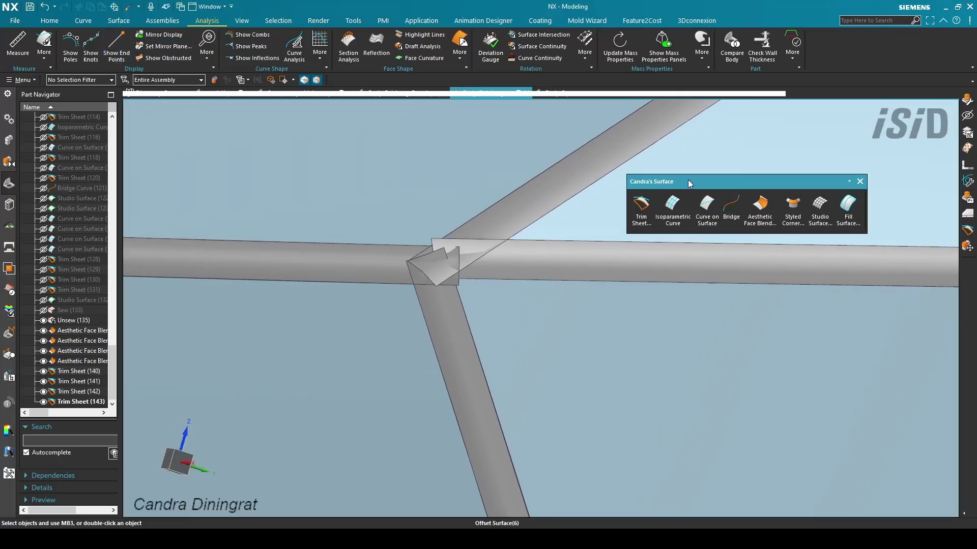
# Step: Draw a G2 curve-on-surface spline between the lower diagonal tube's edges beside the junction
pyautogui.click(706, 209)
pyautogui.click(433, 326)
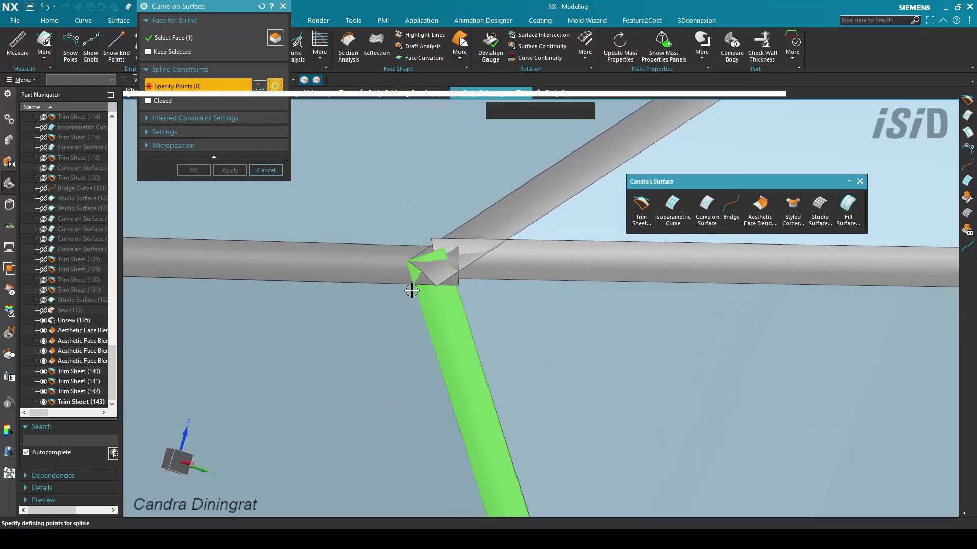
pyautogui.click(590, 111)
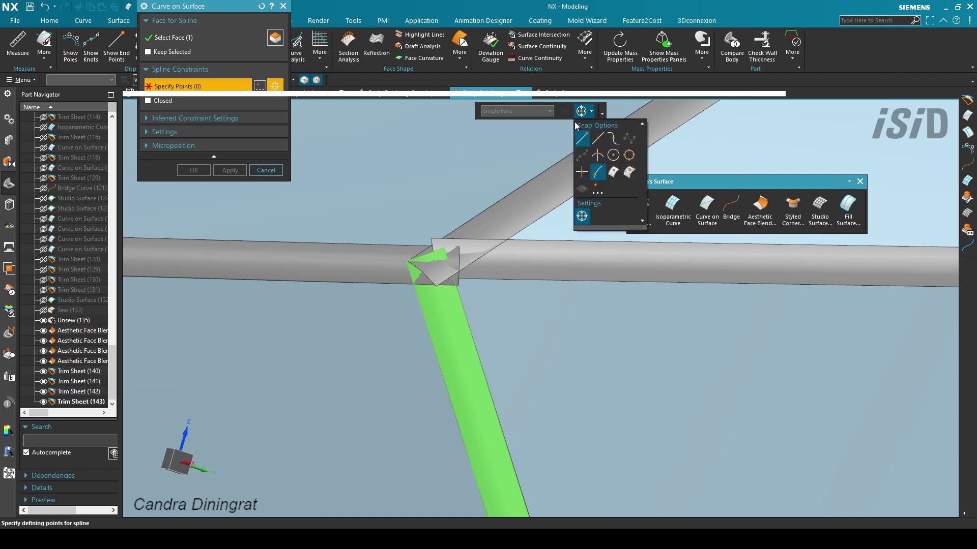
pyautogui.moveTo(509, 240); pyautogui.dragTo(376, 285, button='middle')
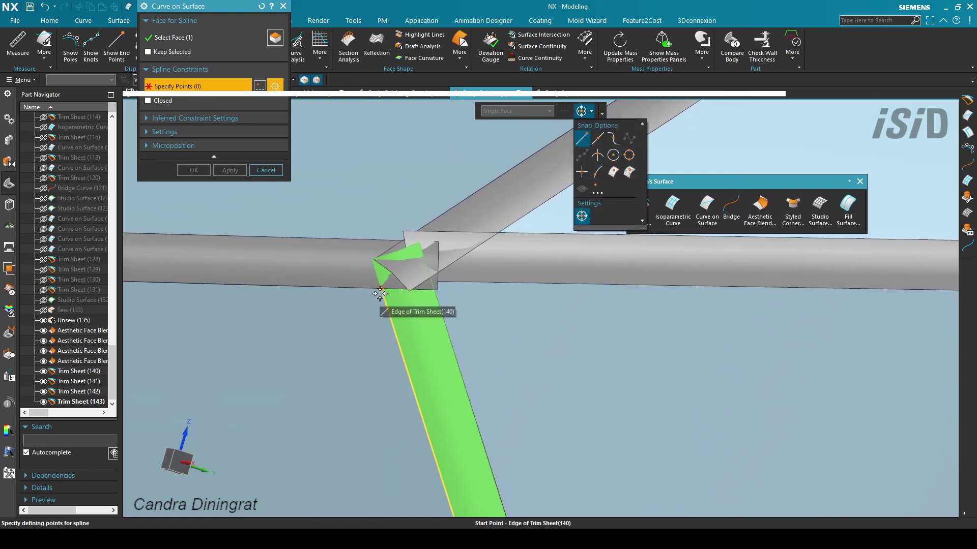
pyautogui.click(380, 289)
pyautogui.click(421, 297)
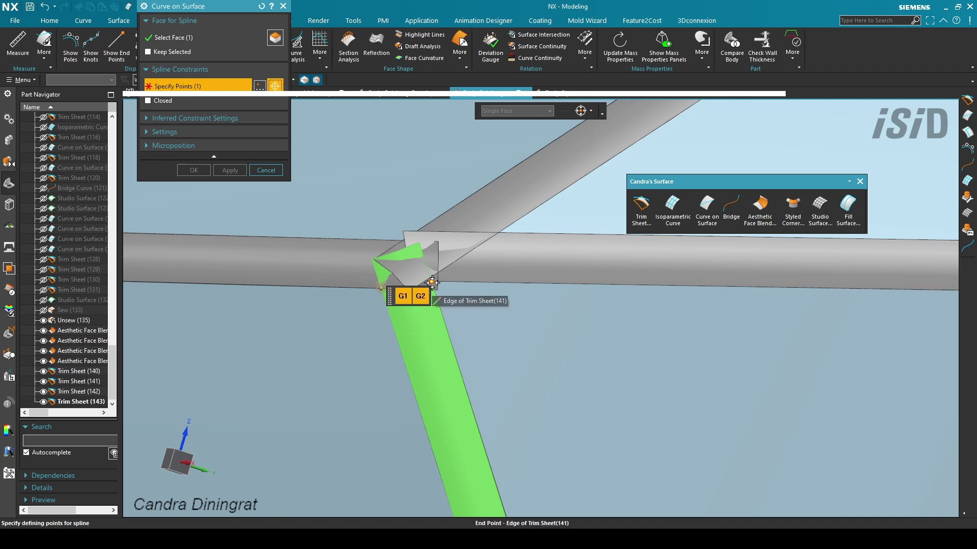
pyautogui.click(433, 282)
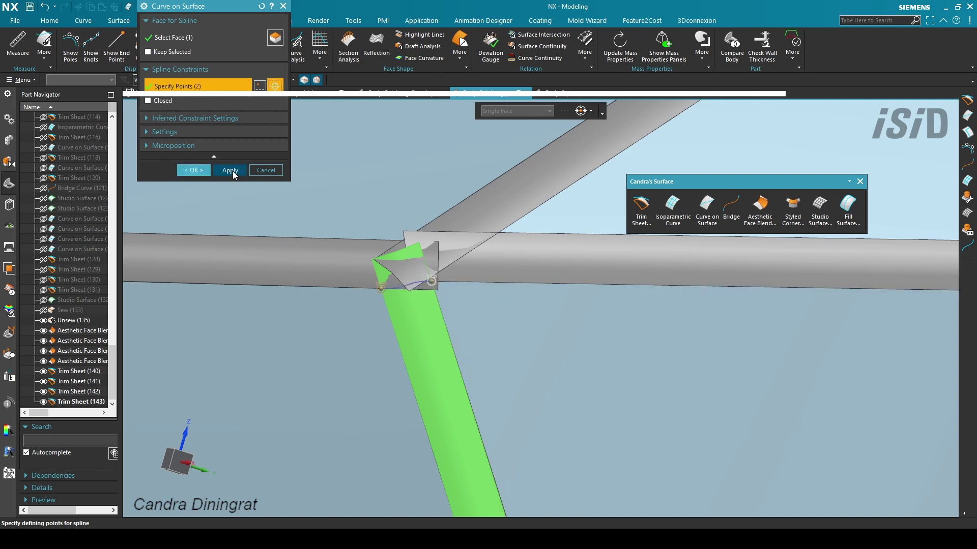
pyautogui.click(193, 170)
# Step: Trim the lower diagonal tube back to the new curve
pyautogui.click(652, 212)
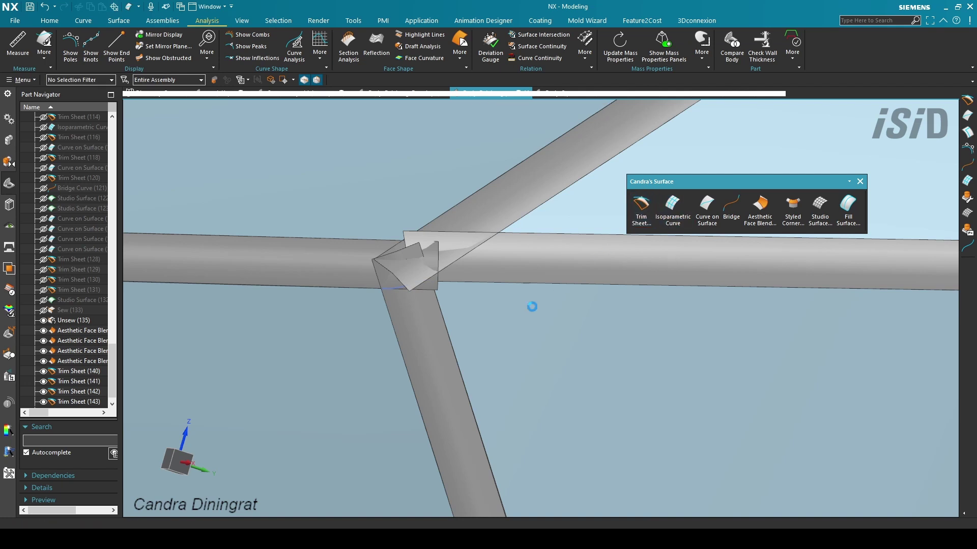
pyautogui.click(422, 327)
pyautogui.click(399, 288)
pyautogui.middleClick(493, 344)
# Step: Add an isoparametric curve across the right horizontal tube near the junction
pyautogui.click(528, 274)
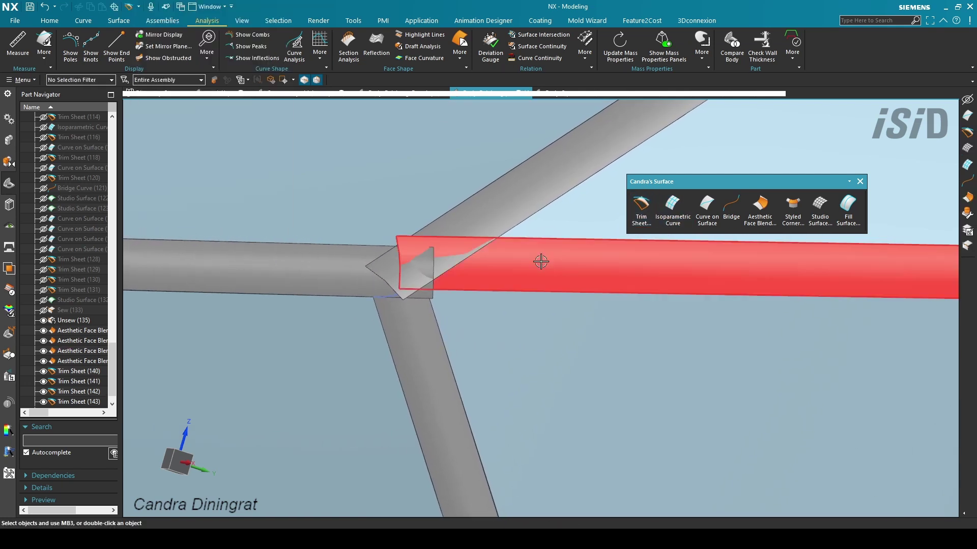
pyautogui.click(672, 206)
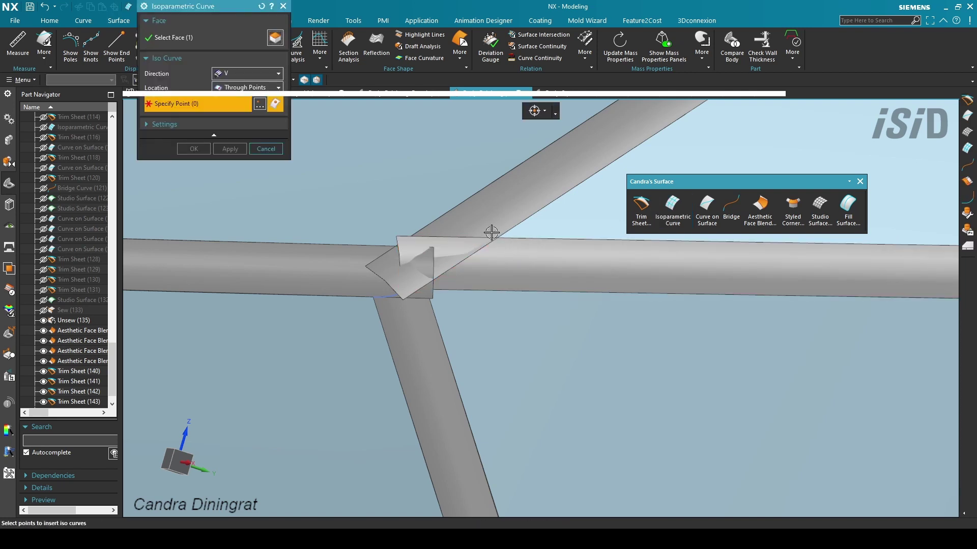
pyautogui.click(497, 237)
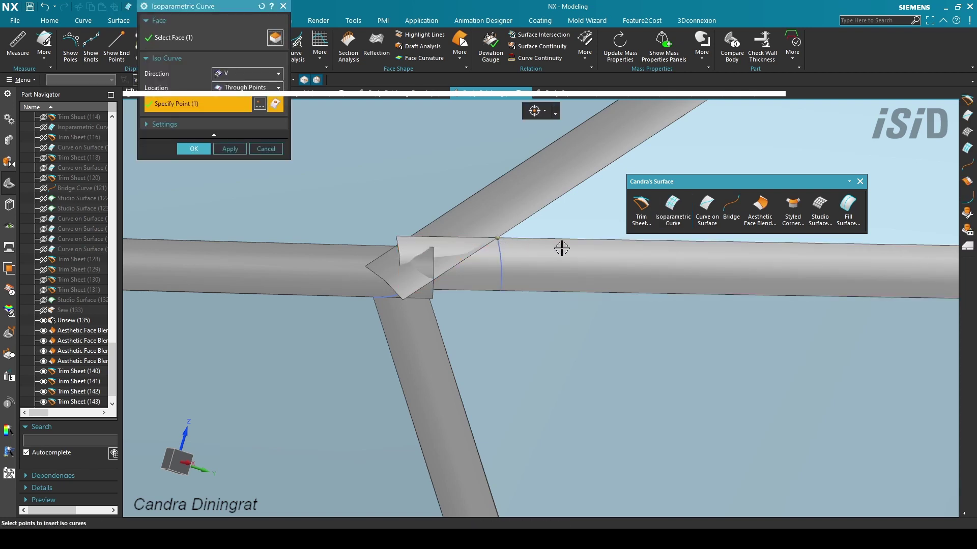
pyautogui.click(241, 143)
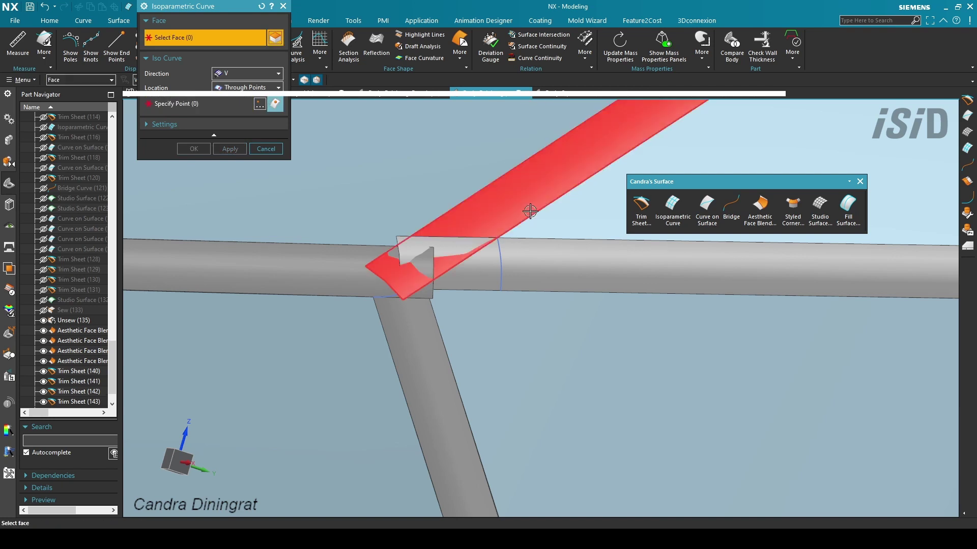
# Step: Add an isoparametric curve across the upper diagonal tube and pick that tube for trimming
pyautogui.click(496, 238)
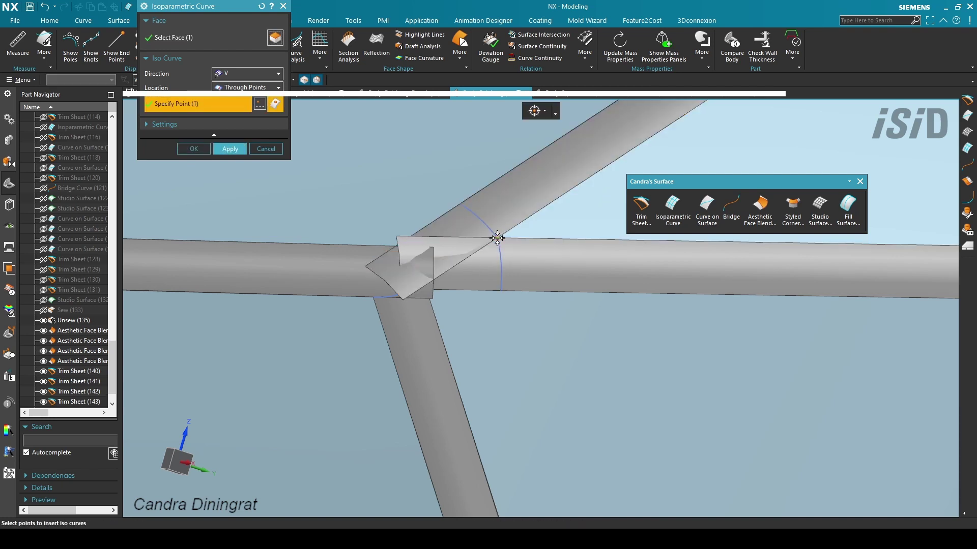
pyautogui.click(227, 149)
pyautogui.click(641, 204)
pyautogui.click(500, 204)
# Step: Trim the upper diagonal tube and the right horizontal tube back to their iso curves
pyautogui.click(484, 216)
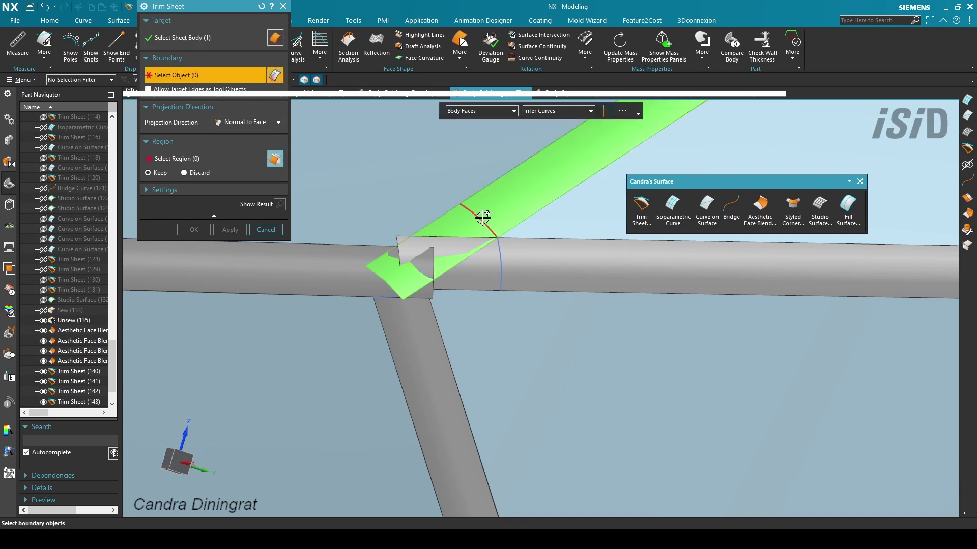
pyautogui.middleClick(484, 217)
pyautogui.click(536, 265)
pyautogui.keyDown('shift'); pyautogui.moveTo(534, 268); pyautogui.dragTo(483, 259, button='middle'); pyautogui.keyUp('shift')
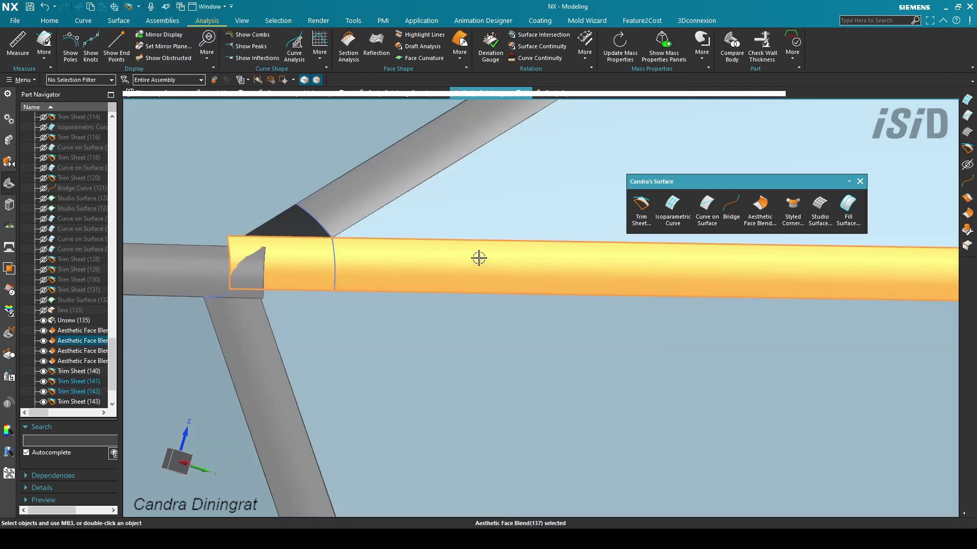
pyautogui.click(638, 214)
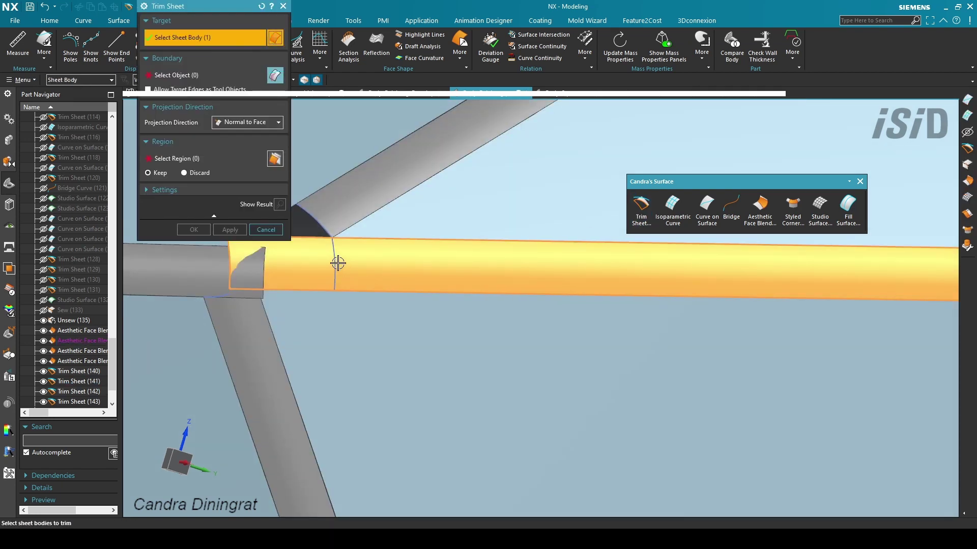
pyautogui.keyDown('shift'); pyautogui.moveTo(338, 263); pyautogui.dragTo(374, 266, button='middle'); pyautogui.keyUp('shift')
pyautogui.middleClick(432, 279)
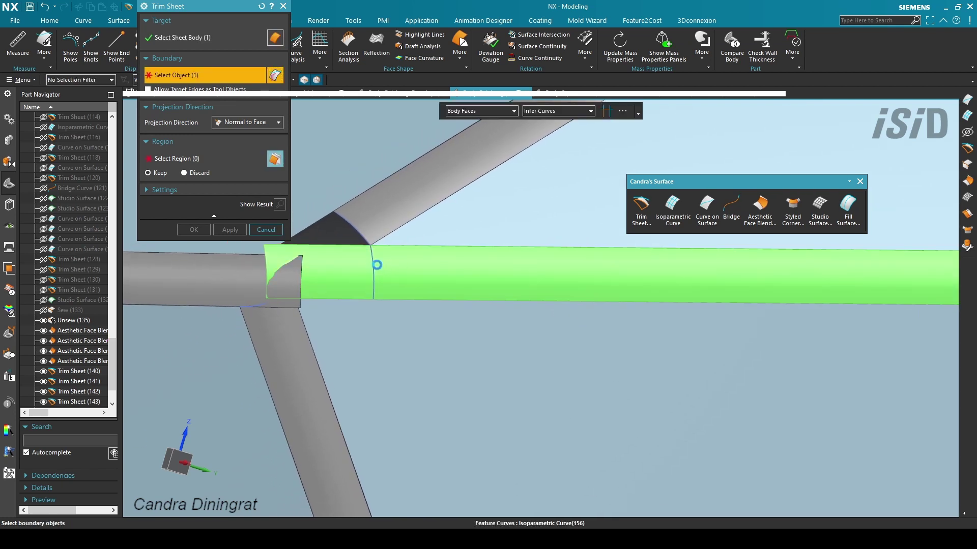
pyautogui.press('Escape')
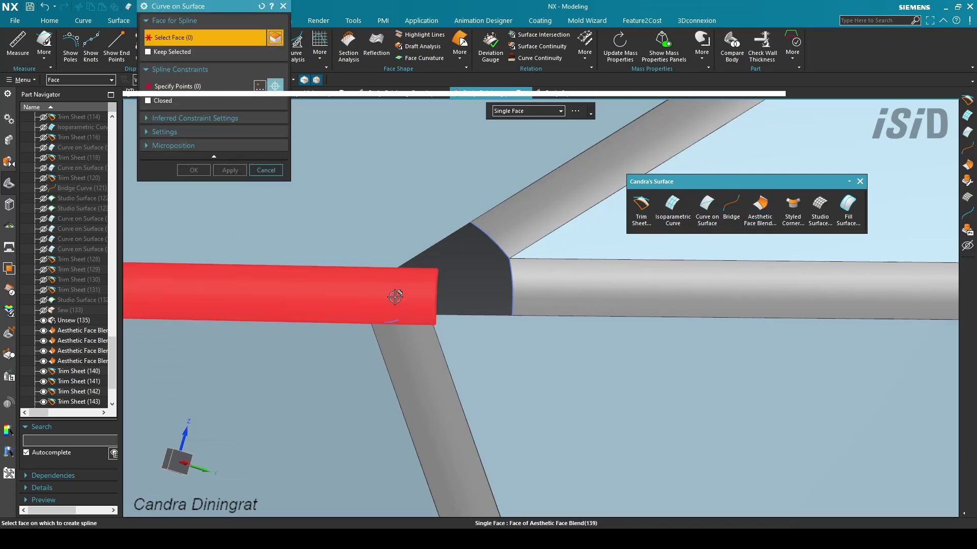
# Step: Draw a G2 curve on the left horizontal tube from its lower edge to its top edge
pyautogui.click(359, 294)
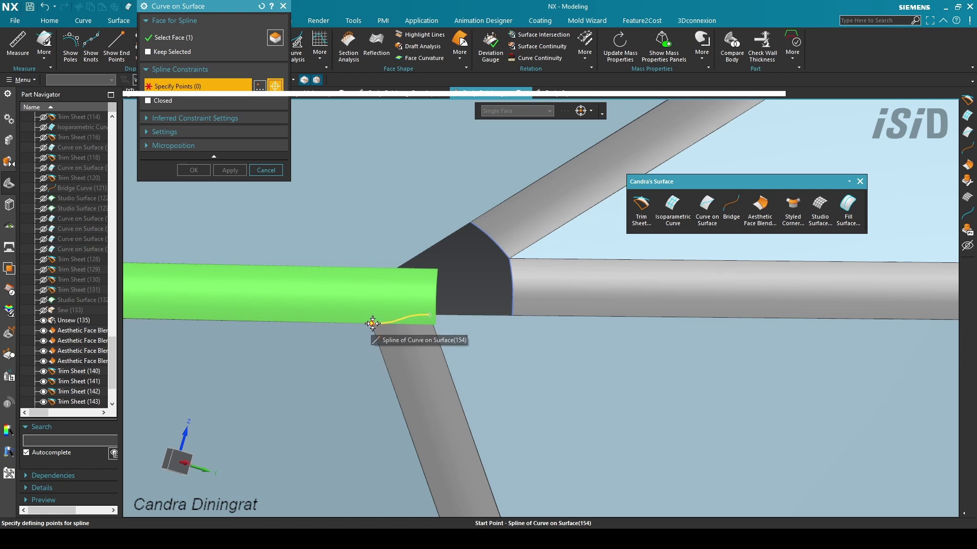
pyautogui.click(372, 324)
pyautogui.click(410, 332)
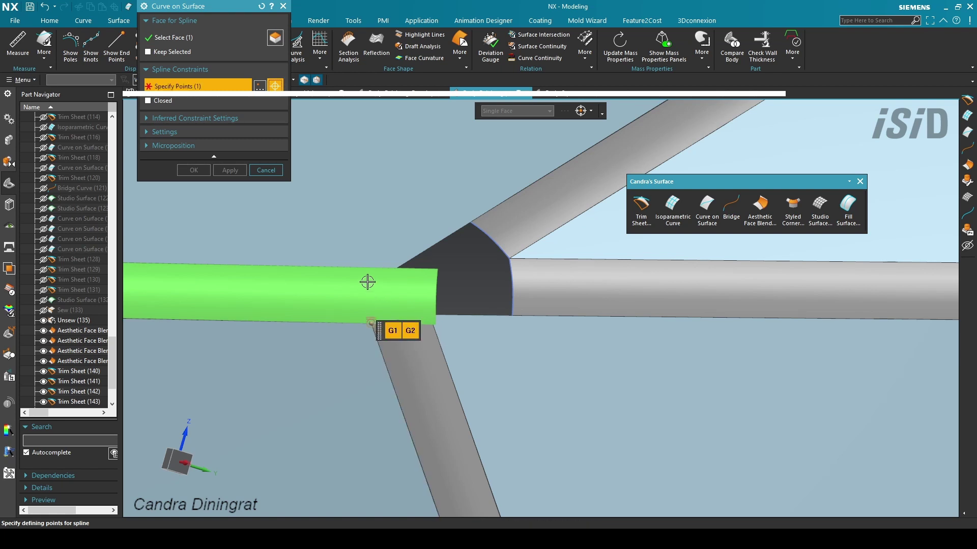
pyautogui.click(582, 117)
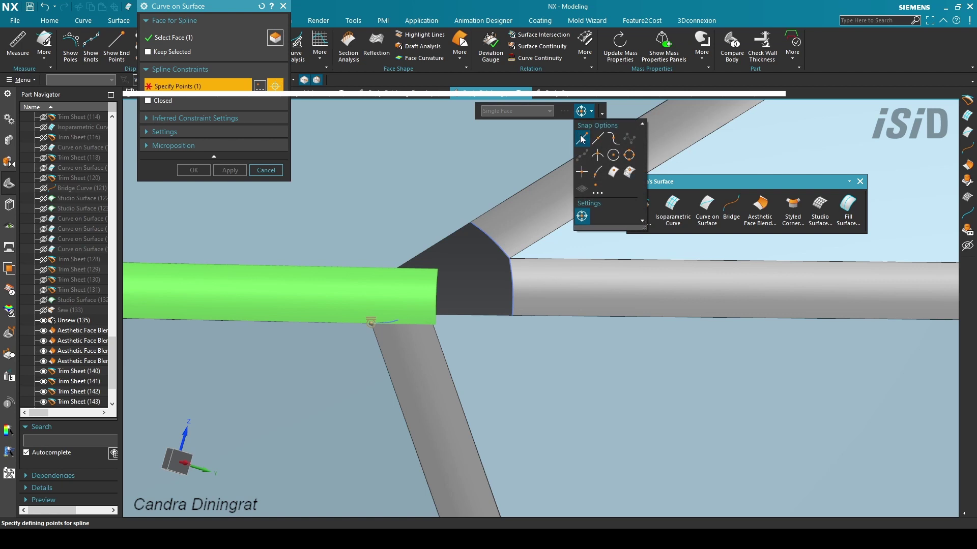
pyautogui.click(367, 267)
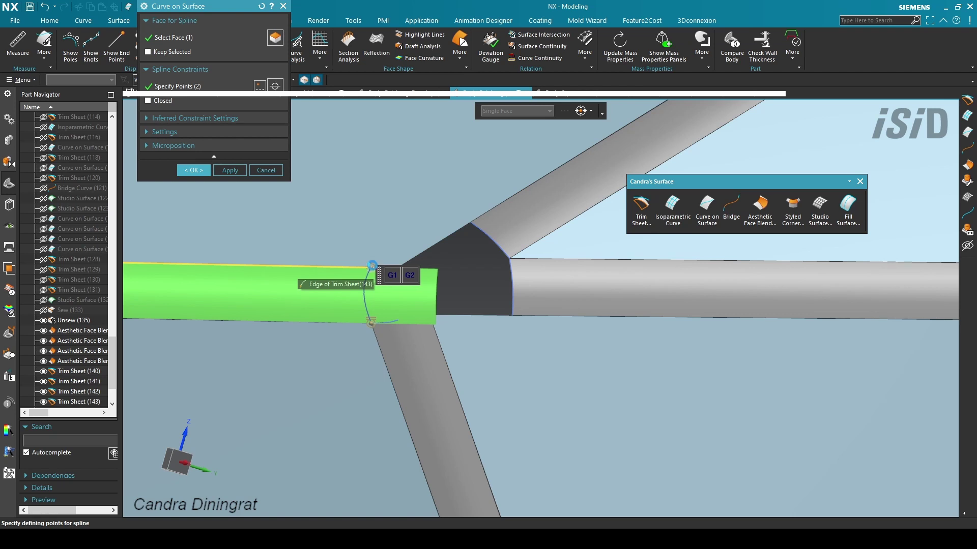
pyautogui.click(230, 170)
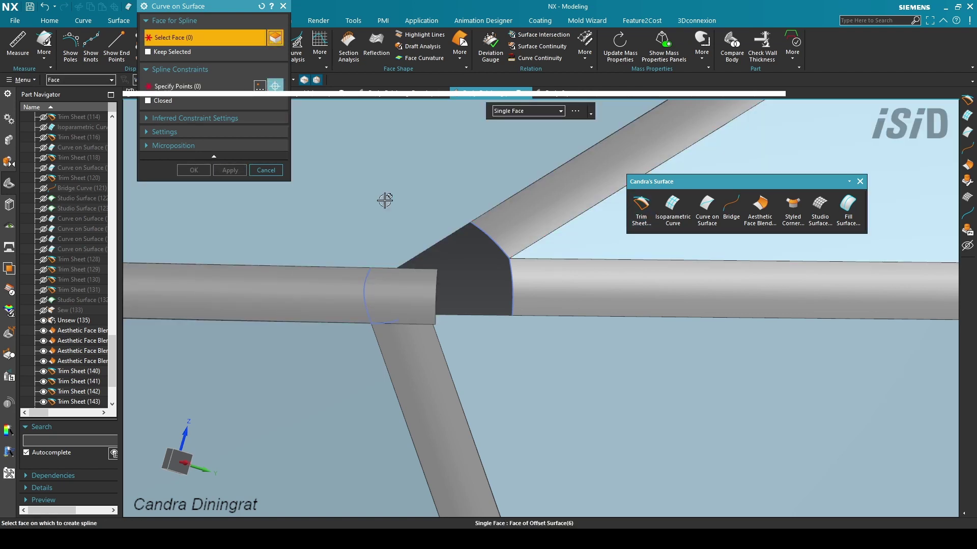
# Step: Draw a slanted curve on the left tube from its top edge to a point further left on the lower edge
pyautogui.click(397, 291)
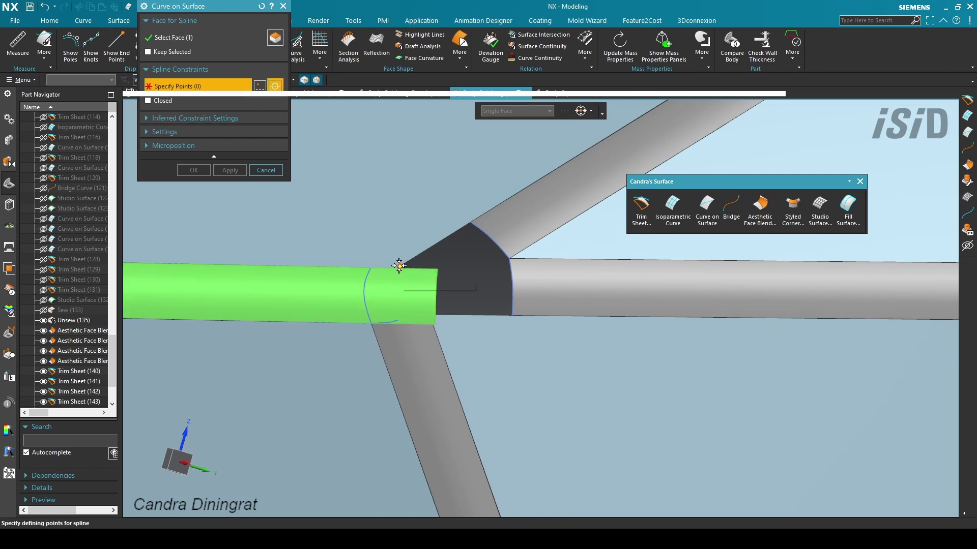
pyautogui.click(585, 111)
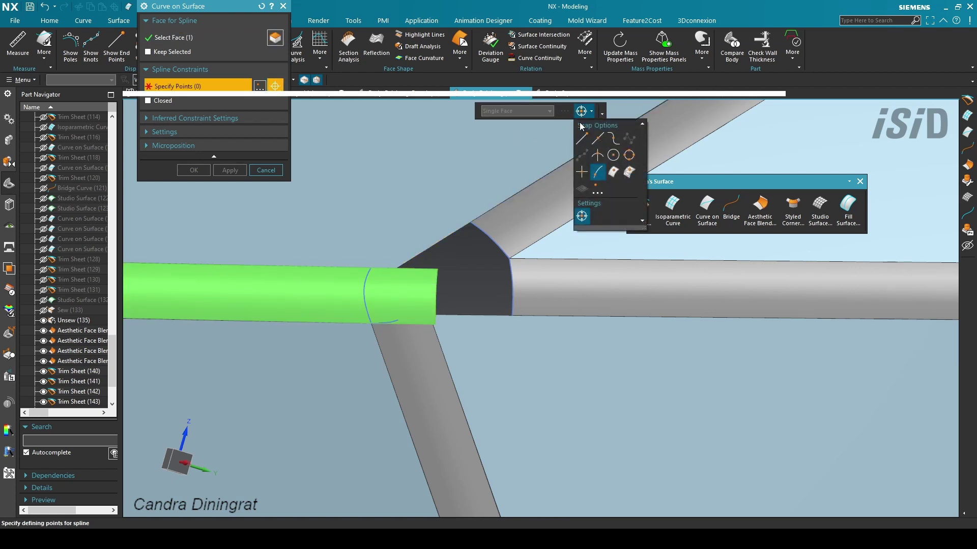
pyautogui.click(396, 268)
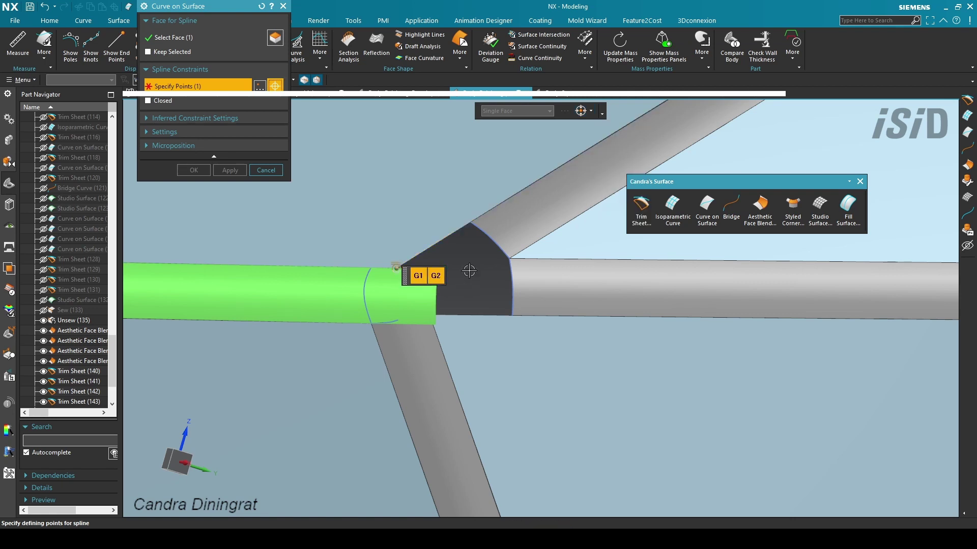
pyautogui.click(583, 110)
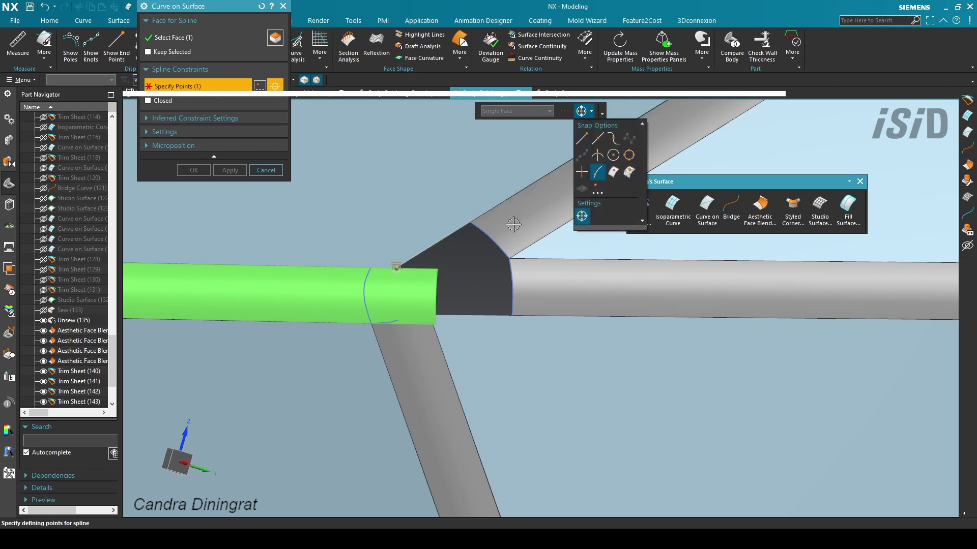
pyautogui.click(346, 322)
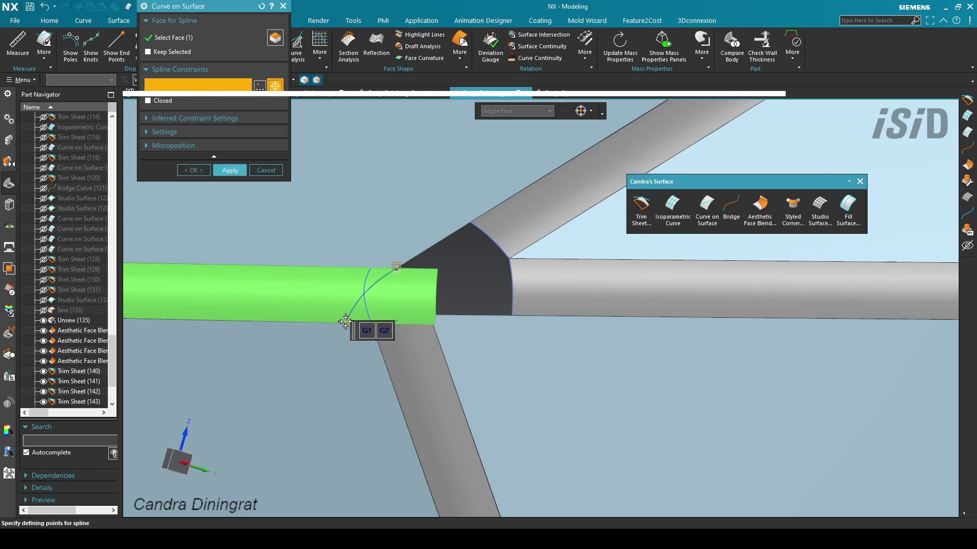
pyautogui.moveTo(345, 321); pyautogui.dragTo(330, 322)
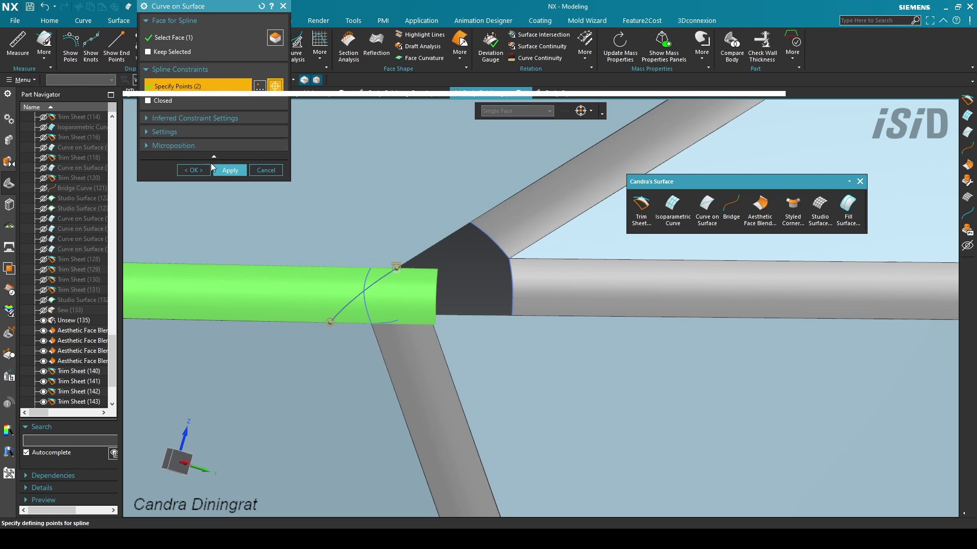
pyautogui.click(195, 170)
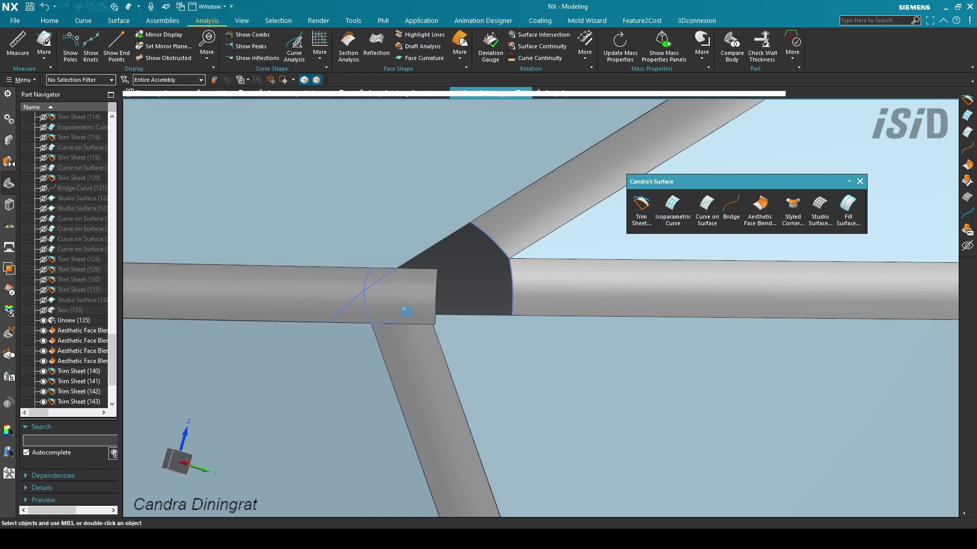
# Step: Trim the left tube back along its two crossing curves at the junction
pyautogui.click(376, 293)
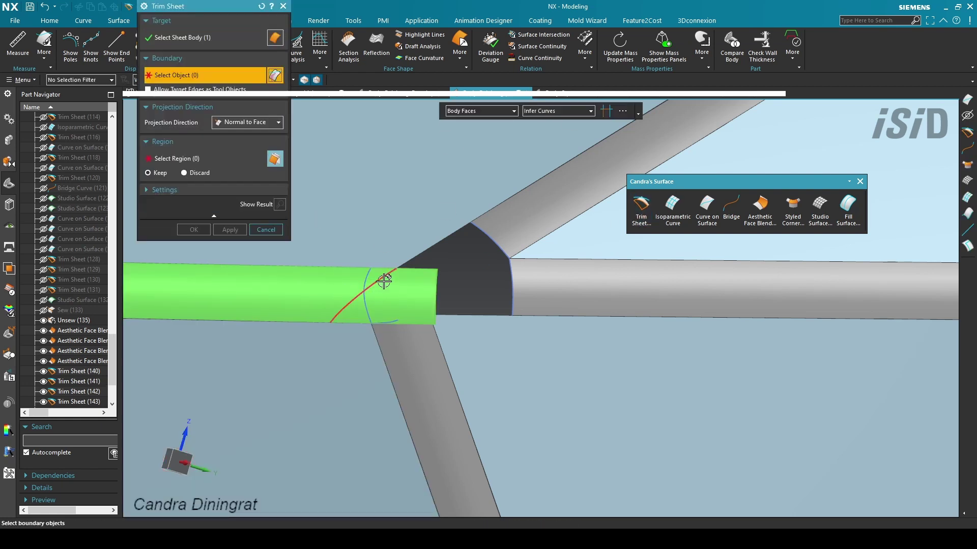
pyautogui.click(384, 280)
pyautogui.click(365, 305)
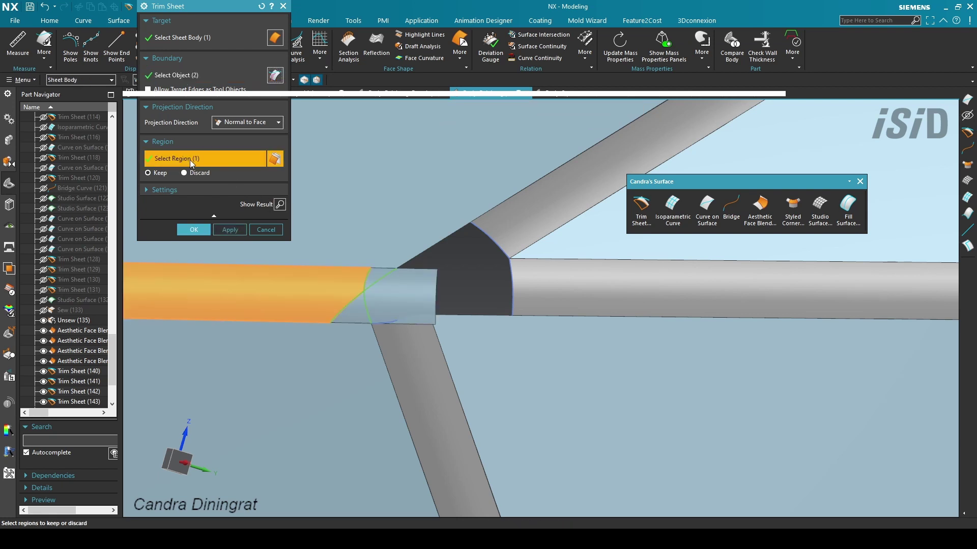
pyautogui.click(370, 275)
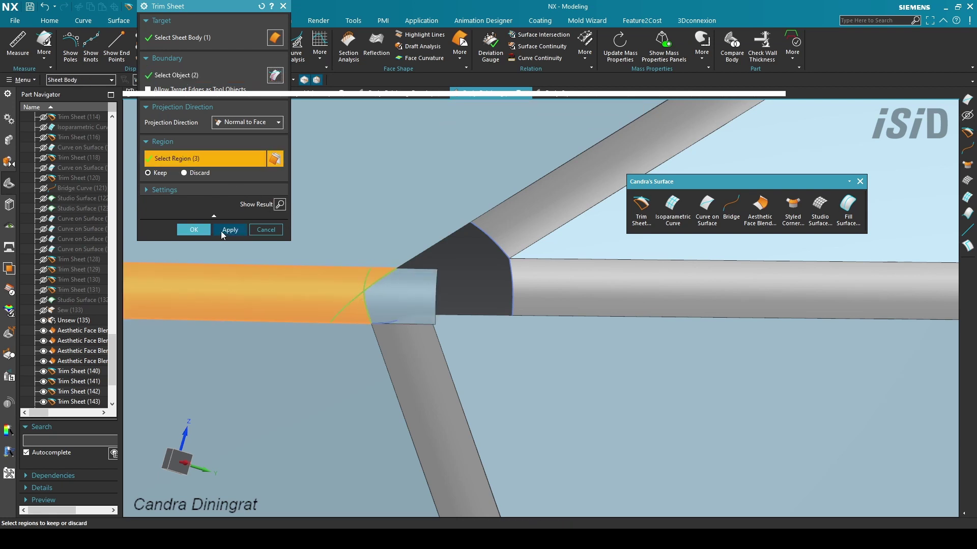
pyautogui.click(206, 229)
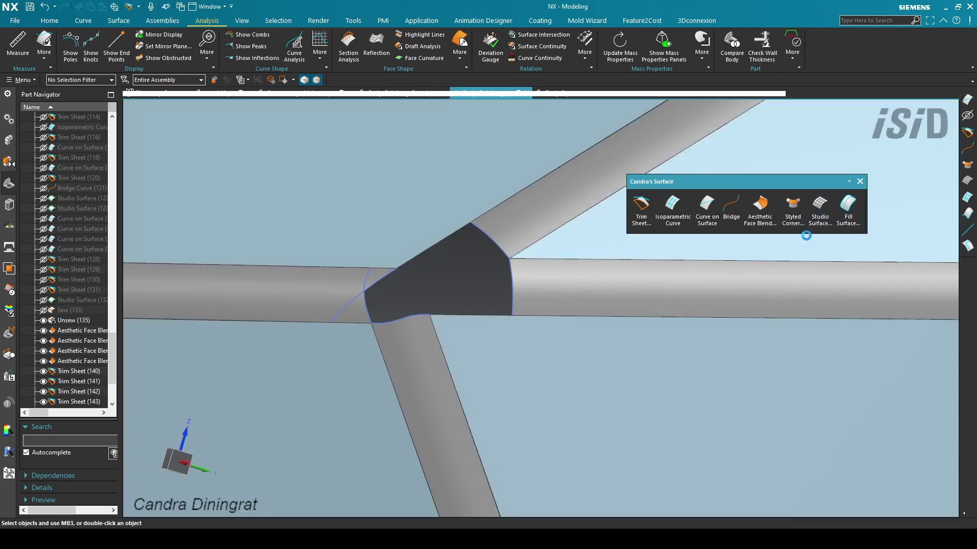
pyautogui.click(818, 228)
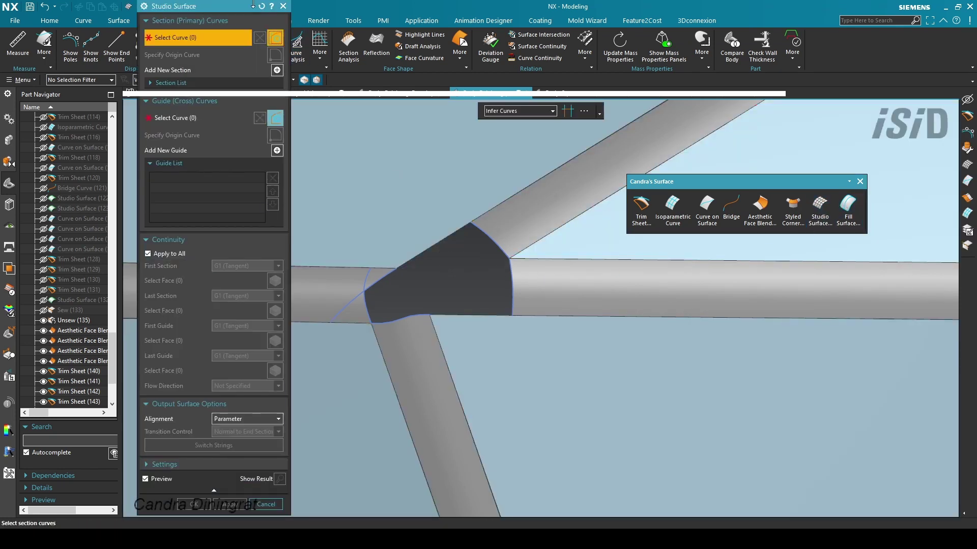
# Step: Pick the red and blue edges as sections and two edge strings as guides
pyautogui.click(513, 301)
pyautogui.middleClick(470, 278)
pyautogui.click(367, 315)
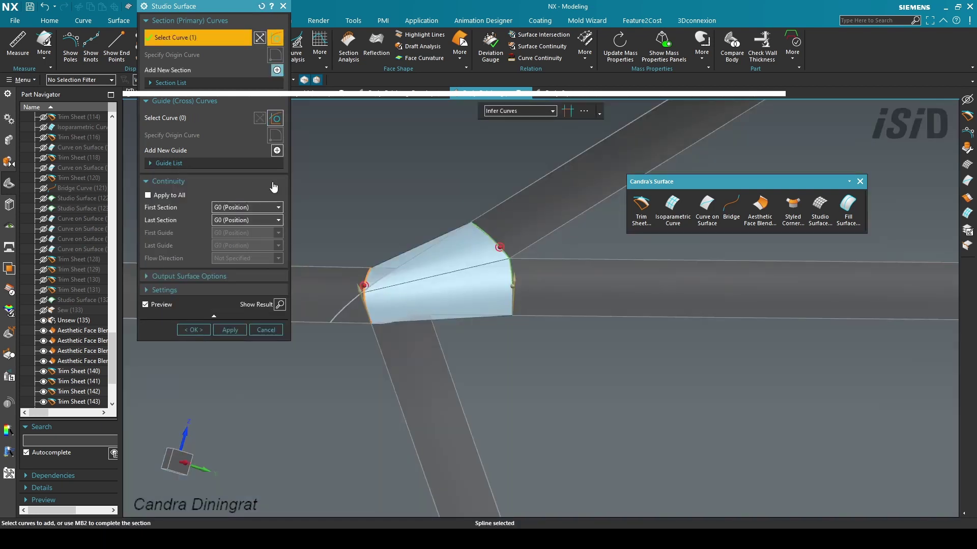
pyautogui.click(186, 116)
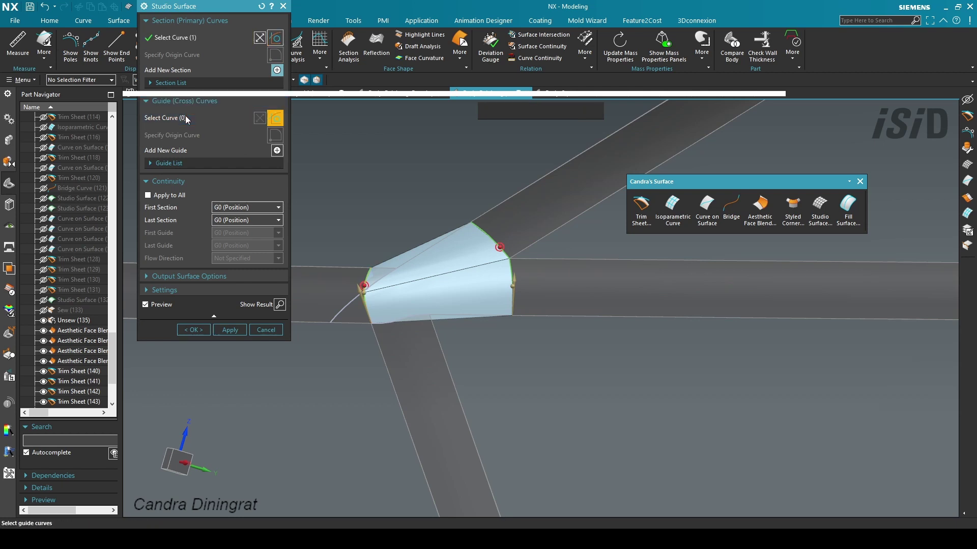
pyautogui.click(350, 305)
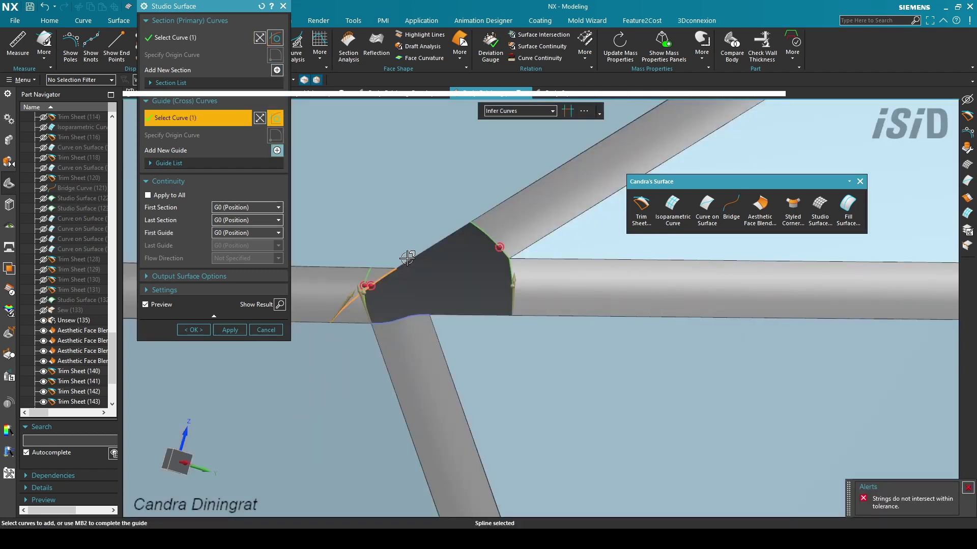
pyautogui.click(407, 258)
pyautogui.middleClick(366, 343)
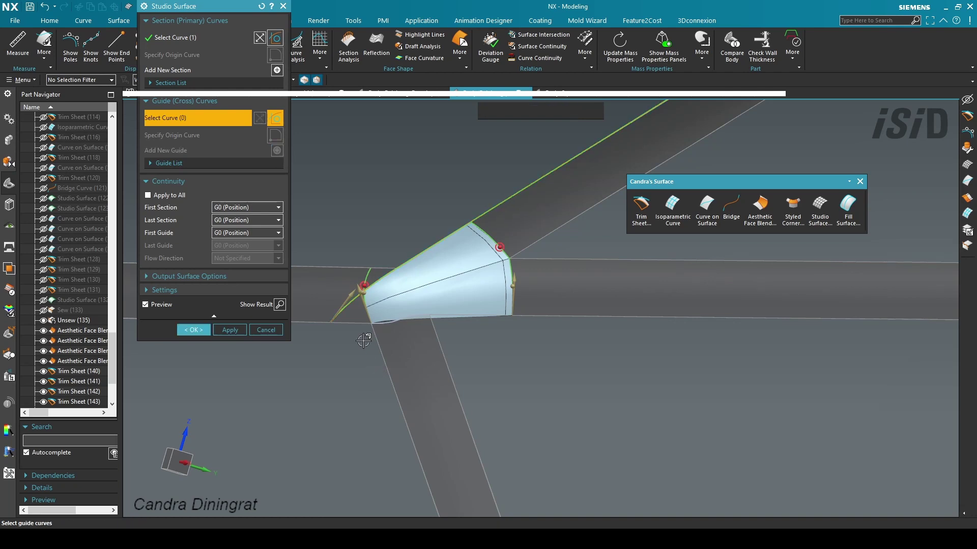
pyautogui.click(382, 325)
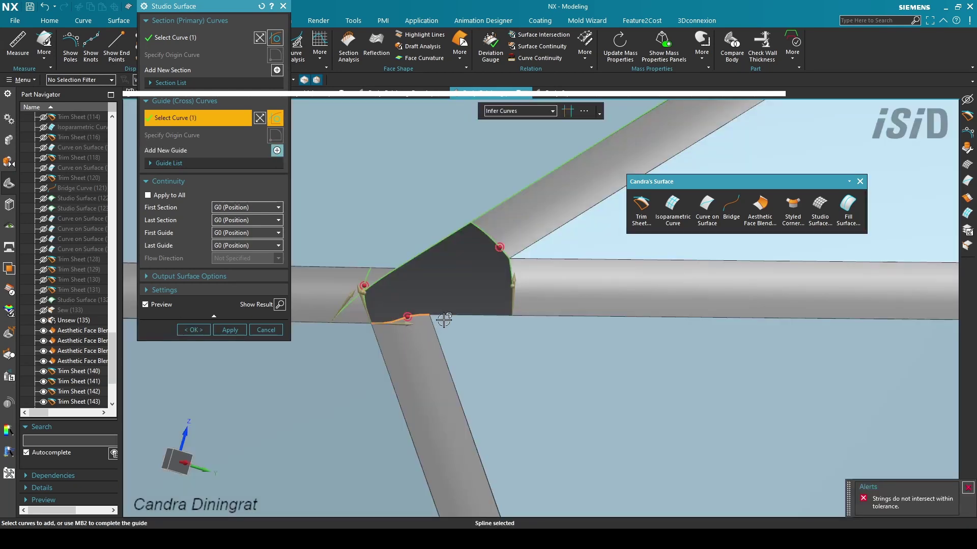
pyautogui.click(443, 317)
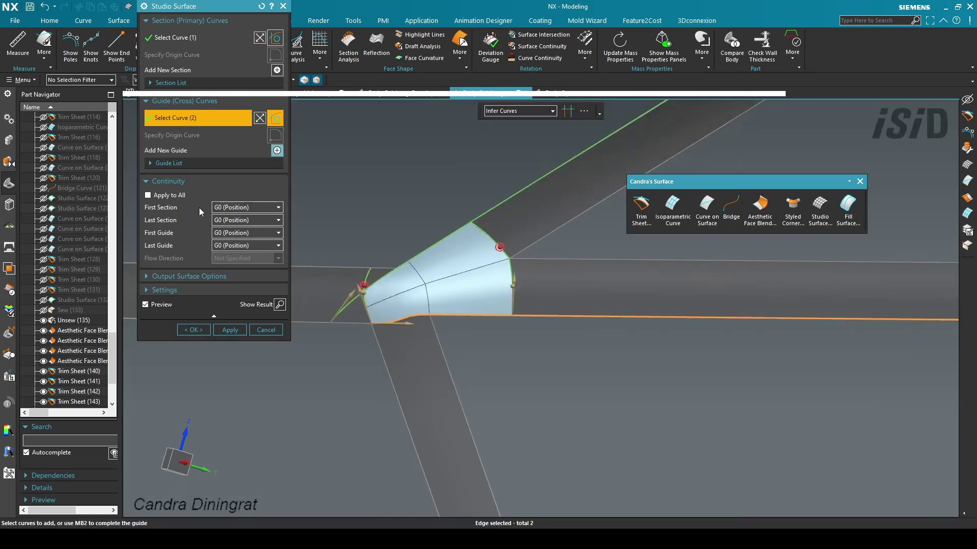
# Step: Set first and last section continuity to G1 (Tangent) with their adjoining tube faces
pyautogui.click(219, 208)
pyautogui.click(234, 226)
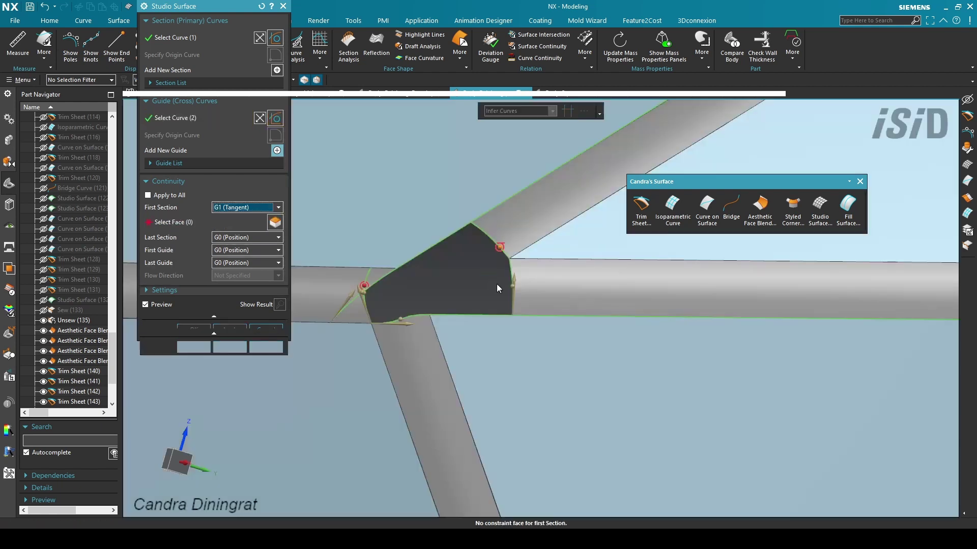
pyautogui.click(549, 277)
pyautogui.click(524, 233)
pyautogui.click(231, 237)
pyautogui.click(231, 253)
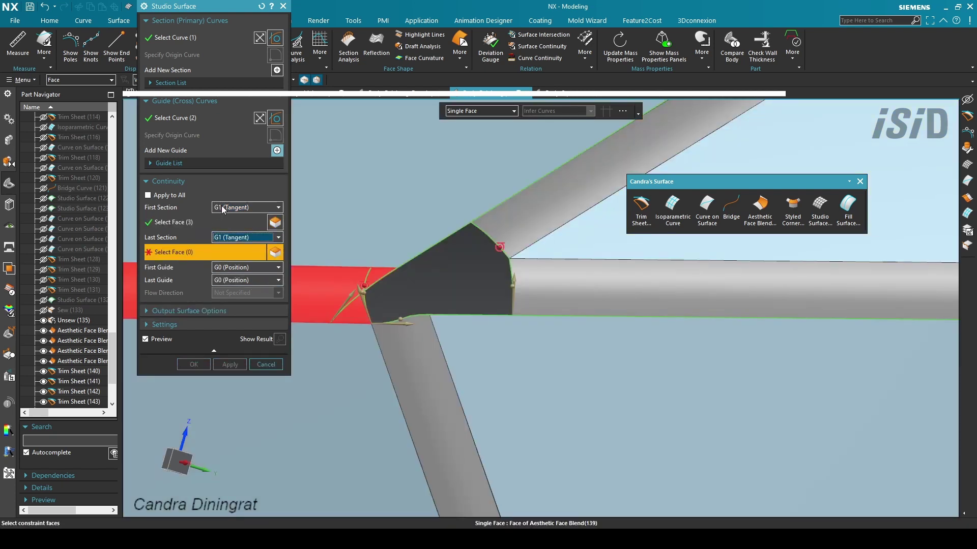
pyautogui.click(306, 281)
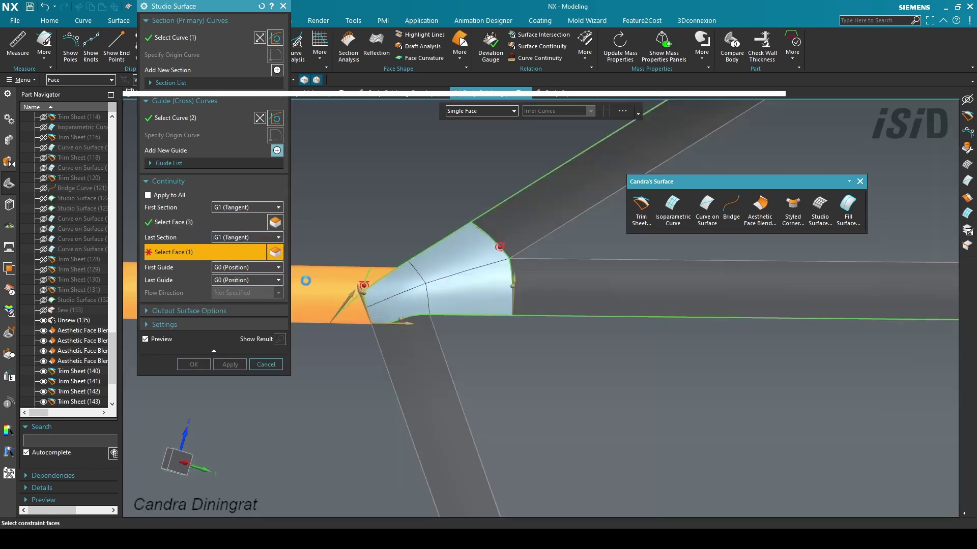
# Step: Set both guide continuities to G1 (Tangent) with neighbouring faces and create the surface
pyautogui.click(236, 267)
pyautogui.click(237, 280)
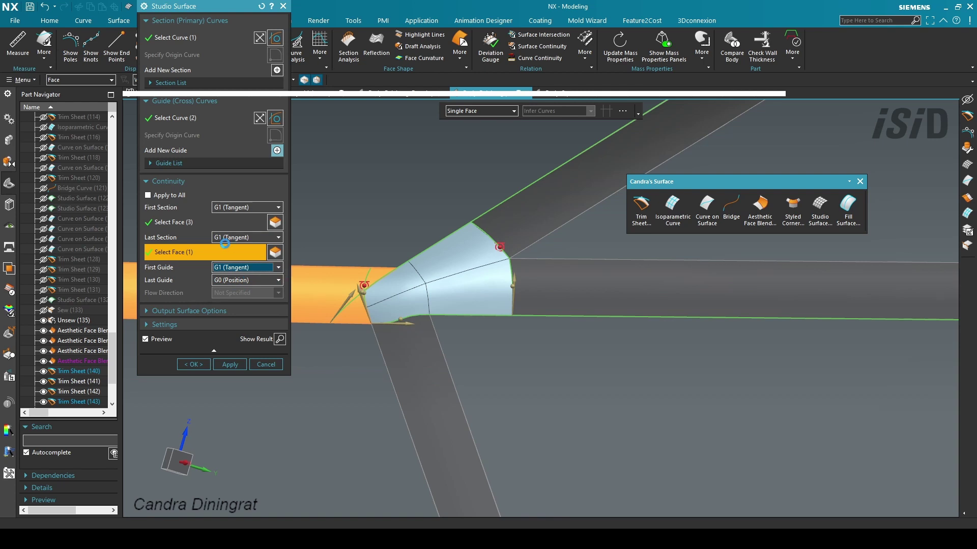
pyautogui.click(348, 243)
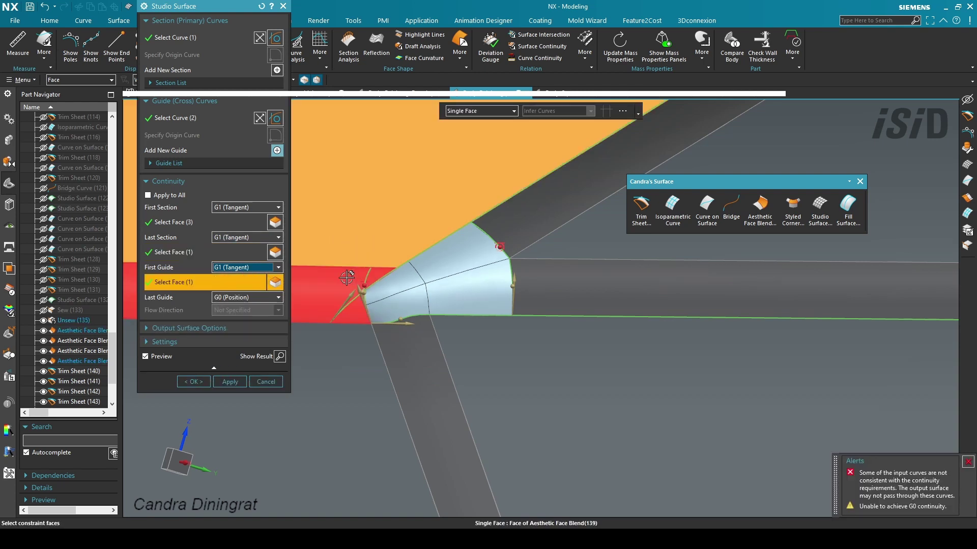
pyautogui.click(363, 288)
pyautogui.click(224, 298)
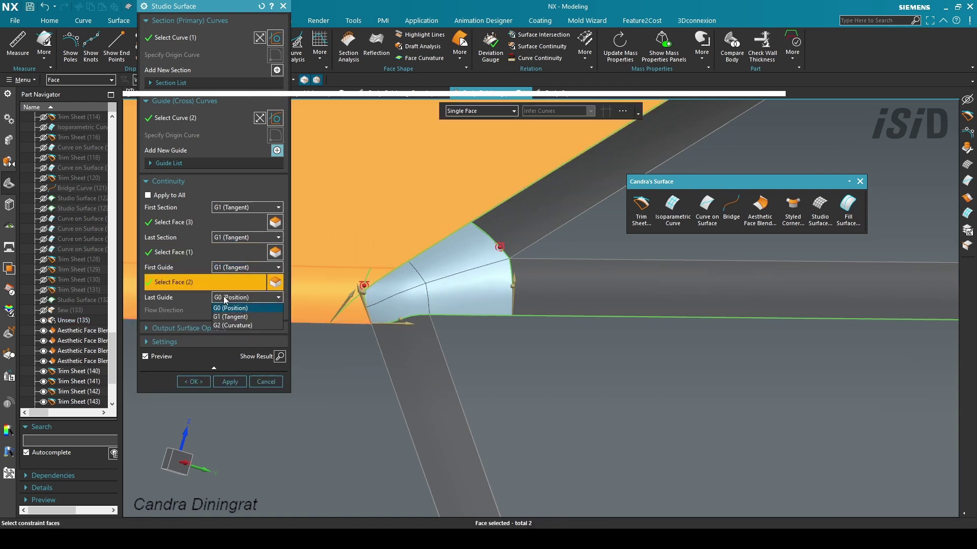
pyautogui.click(230, 316)
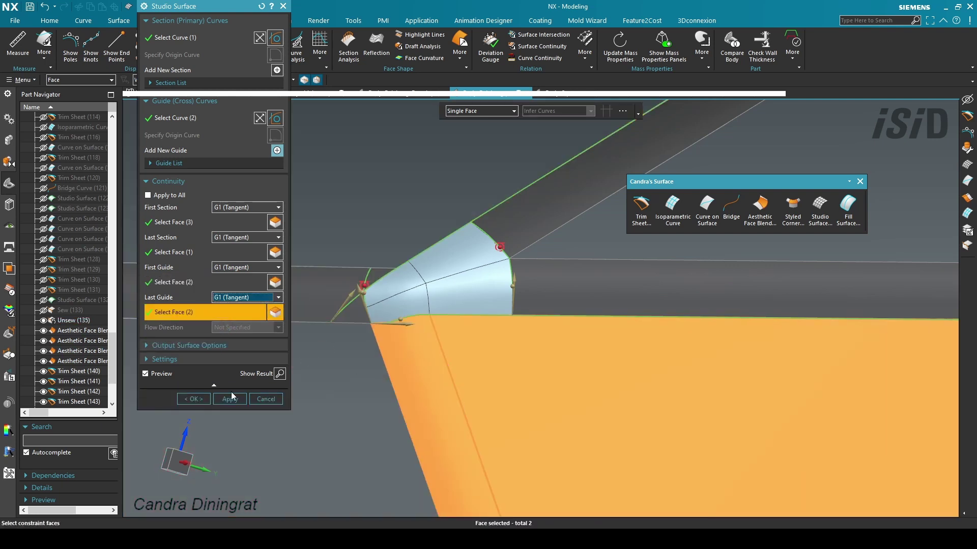
pyautogui.click(194, 399)
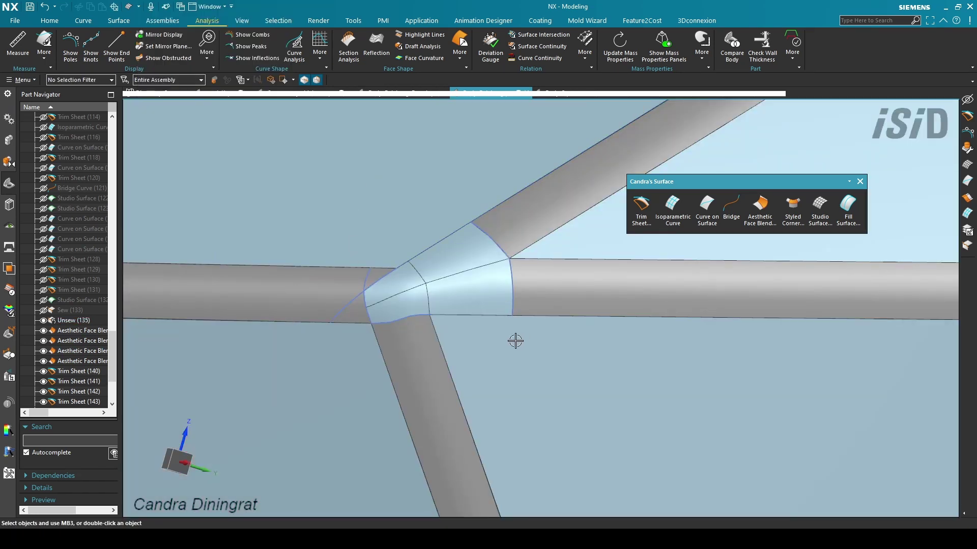
# Step: Orbit around the new Studio Surface to inspect it, then undo to an earlier stage
pyautogui.moveTo(507, 312); pyautogui.dragTo(647, 284, button='middle')
pyautogui.moveTo(406, 319)
pyautogui.mouseDown(button='middle')
pyautogui.moveTo(534, 271)
pyautogui.moveTo(634, 295)
pyautogui.moveTo(576, 257)
pyautogui.moveTo(460, 233)
pyautogui.moveTo(432, 212)
pyautogui.moveTo(431, 246)
pyautogui.moveTo(460, 216)
pyautogui.moveTo(464, 239)
pyautogui.moveTo(526, 249)
pyautogui.moveTo(545, 270)
pyautogui.moveTo(452, 224)
pyautogui.moveTo(355, 212)
pyautogui.moveTo(419, 229)
pyautogui.moveTo(392, 233)
pyautogui.moveTo(453, 298)
pyautogui.moveTo(443, 283)
pyautogui.moveTo(447, 306)
pyautogui.moveTo(434, 280)
pyautogui.moveTo(465, 311)
pyautogui.moveTo(434, 299)
pyautogui.moveTo(443, 337)
pyautogui.moveTo(457, 294)
pyautogui.moveTo(461, 322)
pyautogui.moveTo(447, 314)
pyautogui.mouseUp(button='middle')
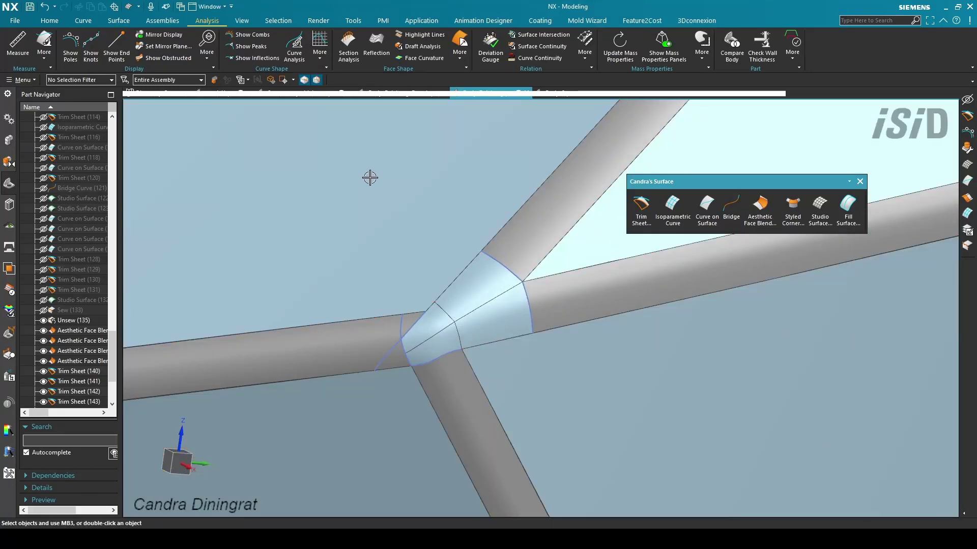
pyautogui.hotkey('ctrl', 'z')
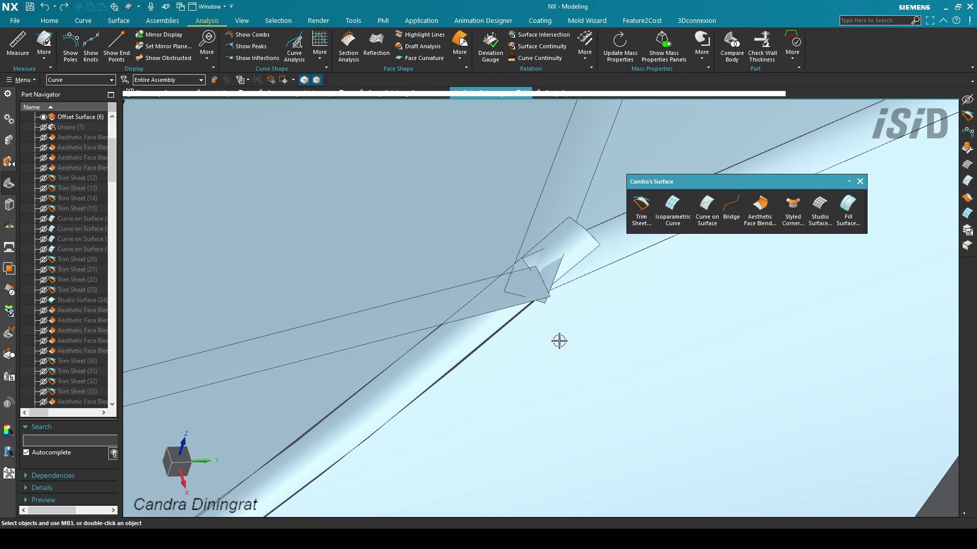
# Step: Create two isoparametric curves through a point on the tube face near the junction
pyautogui.moveTo(564, 337)
pyautogui.mouseDown(button='middle')
pyautogui.moveTo(534, 334)
pyautogui.moveTo(581, 340)
pyautogui.moveTo(564, 340)
pyautogui.mouseUp(button='middle')
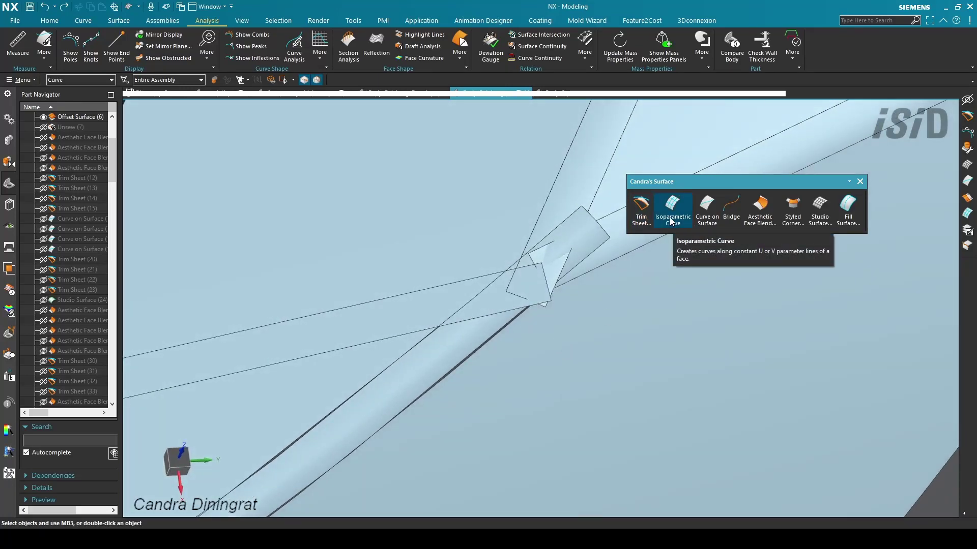
pyautogui.click(414, 371)
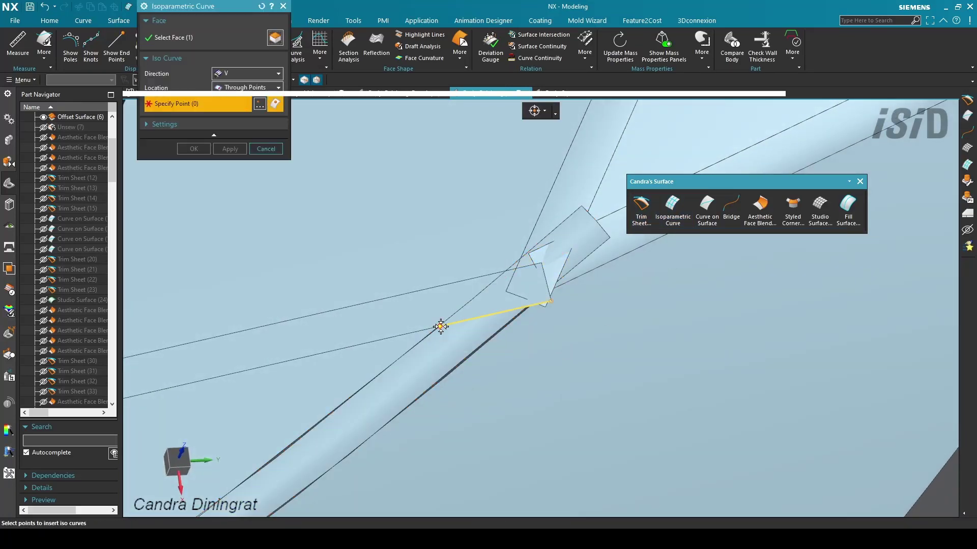
pyautogui.click(439, 327)
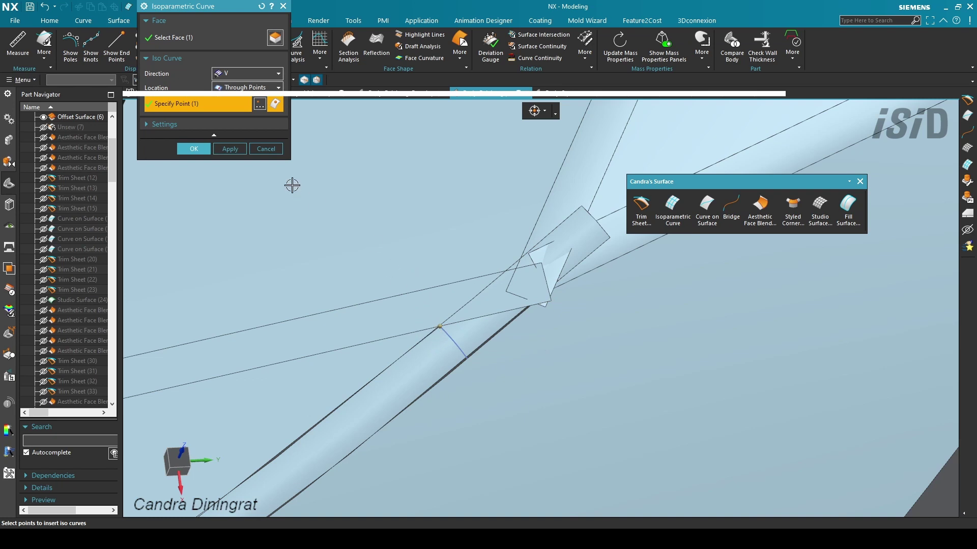
pyautogui.click(241, 150)
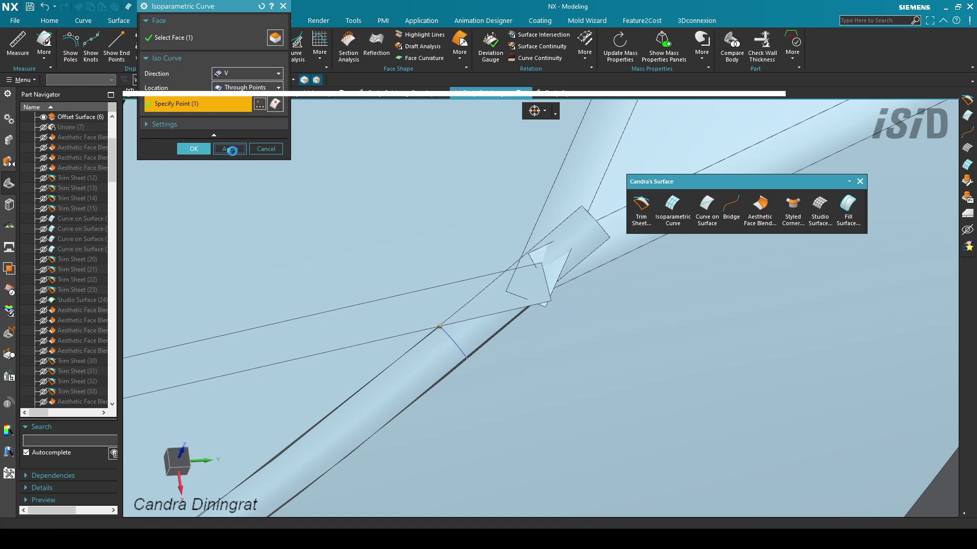
pyautogui.click(439, 328)
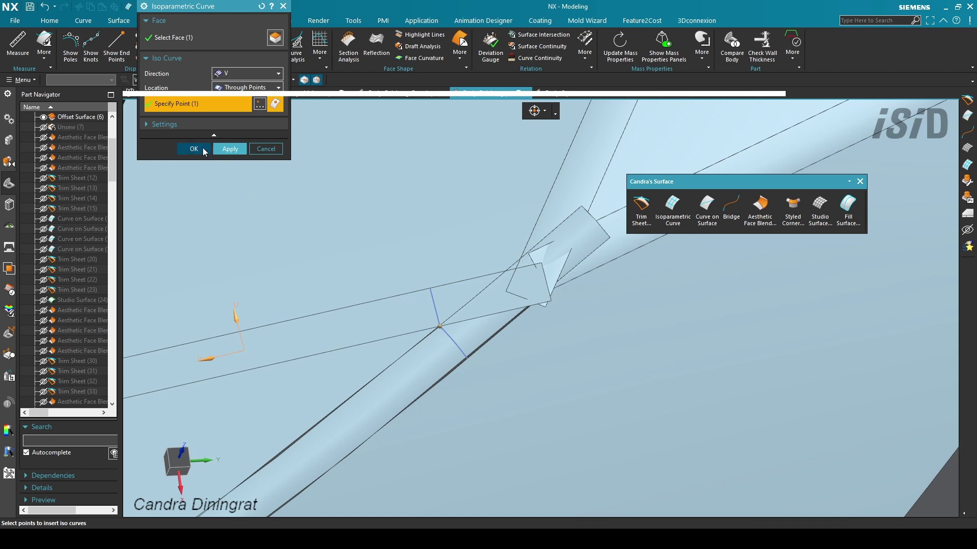
pyautogui.click(202, 151)
# Step: Pick and then clear the horizontal sheet in Trim Sheet, and select a sheet face for a curve on surface
pyautogui.click(641, 209)
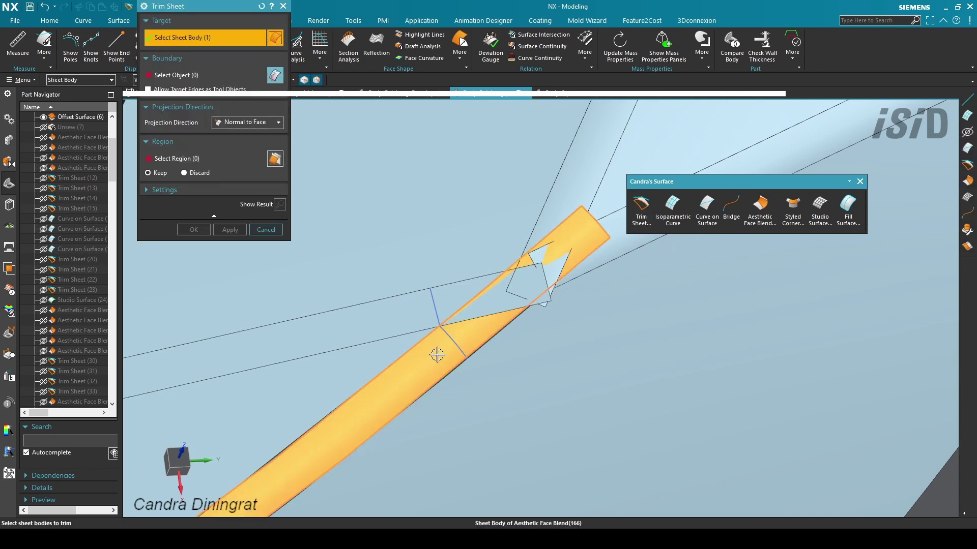
pyautogui.click(449, 338)
pyautogui.click(204, 37)
pyautogui.click(419, 310)
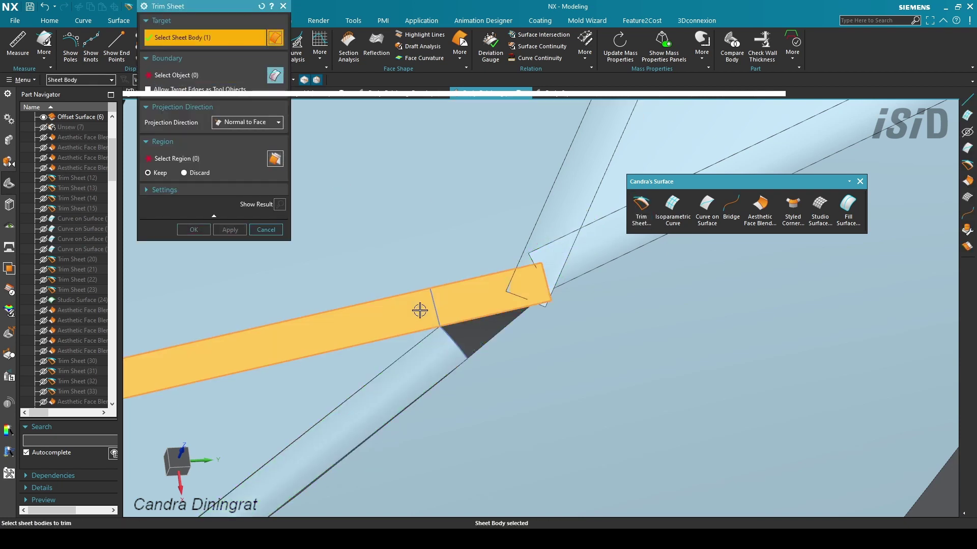
pyautogui.middleClick(420, 311)
pyautogui.keyDown('shift'); pyautogui.click(440, 308); pyautogui.keyUp('shift')
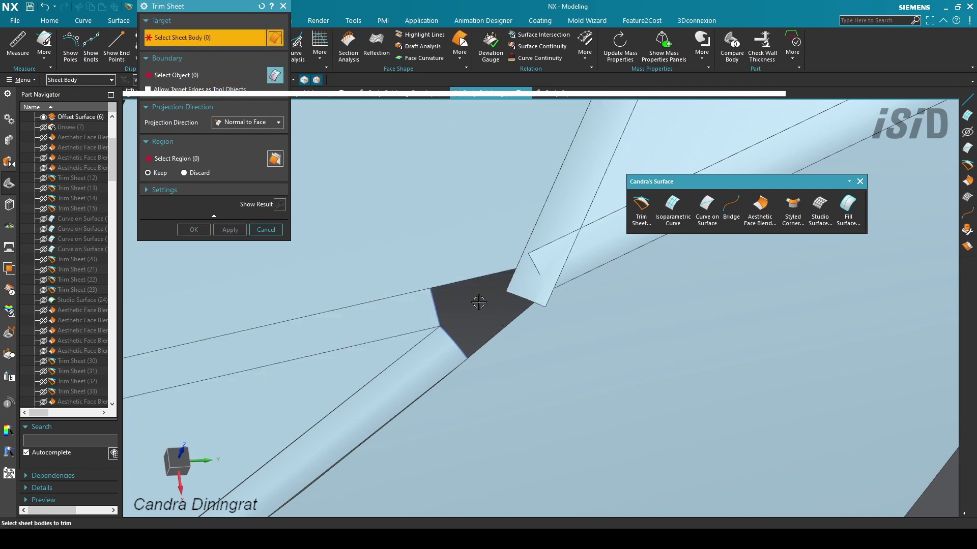
pyautogui.click(697, 216)
pyautogui.click(590, 262)
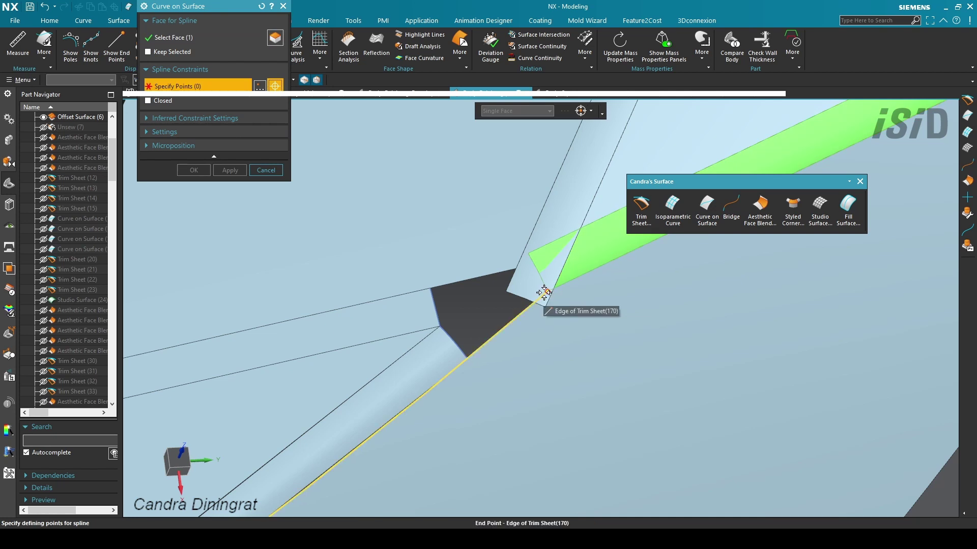
# Step: Draw a spline across the thin strip from the face corner to the strip edge
pyautogui.click(584, 113)
pyautogui.moveTo(244, 6); pyautogui.dragTo(260, 93)
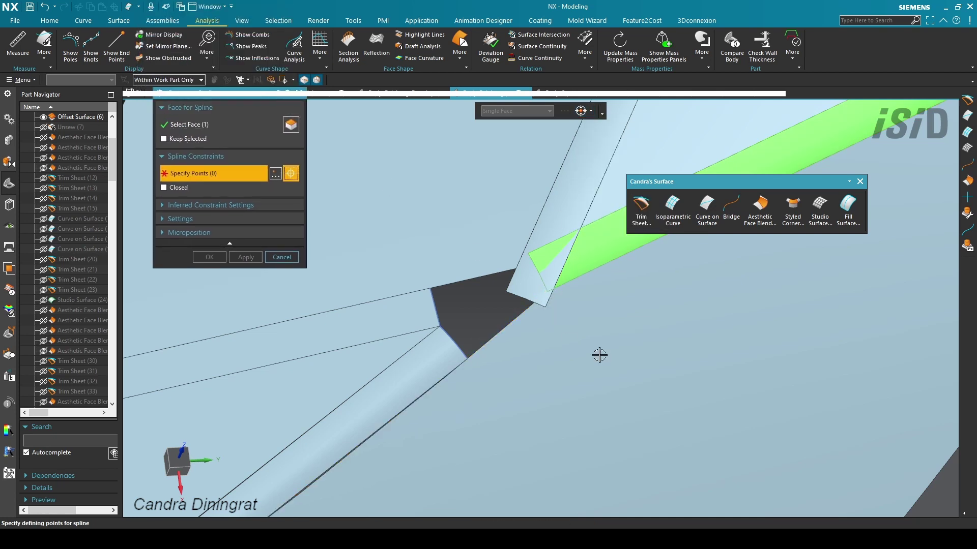
pyautogui.click(547, 291)
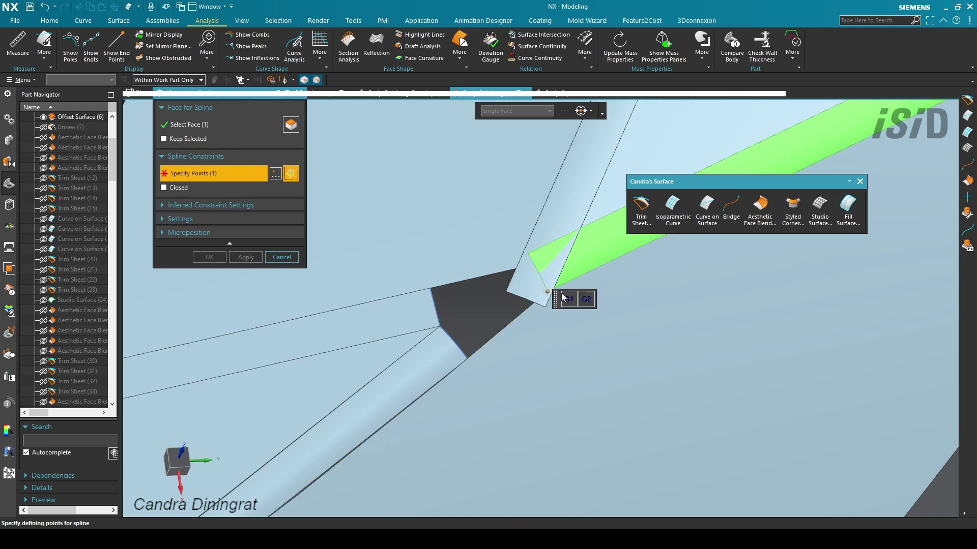
pyautogui.click(581, 228)
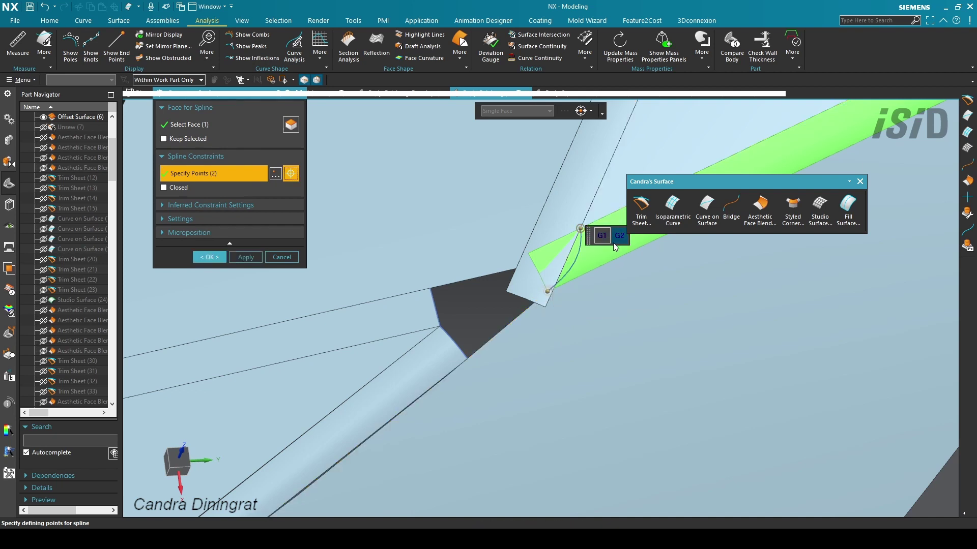
pyautogui.middleClick(230, 260)
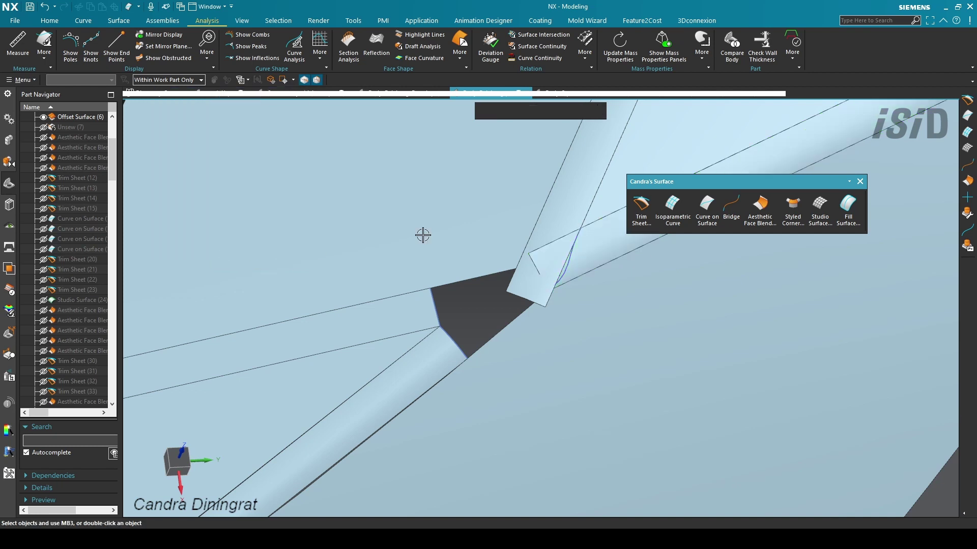
# Step: Trim the thin strip back to the new spline
pyautogui.click(641, 206)
pyautogui.click(592, 267)
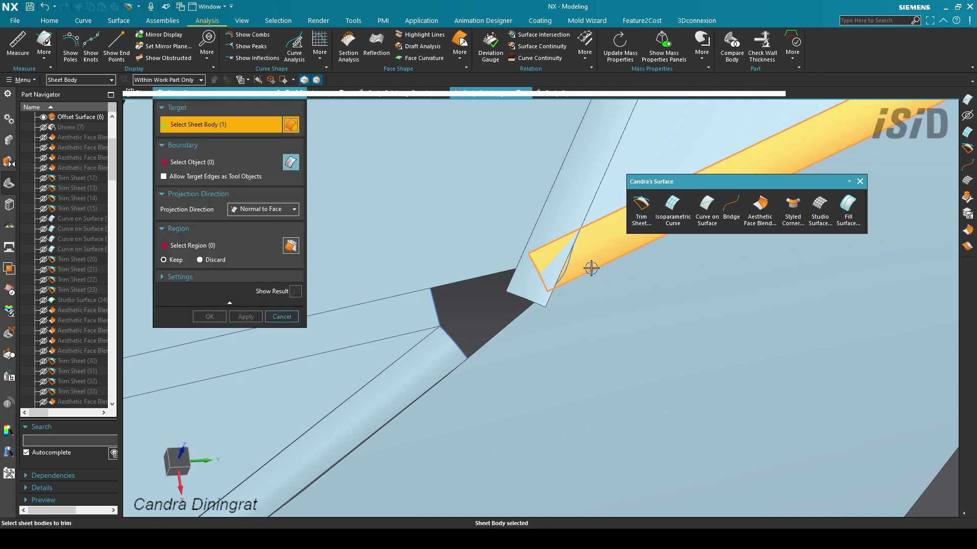
pyautogui.click(572, 261)
pyautogui.middleClick(593, 253)
# Step: Add an isoparametric curve on the branch tube through the spline's end
pyautogui.click(672, 204)
pyautogui.click(571, 213)
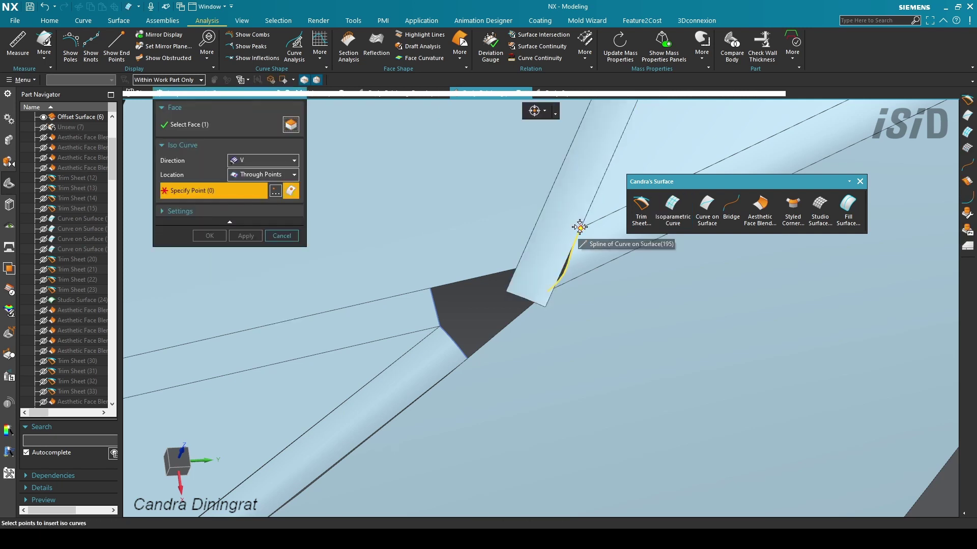
pyautogui.click(580, 227)
pyautogui.click(222, 240)
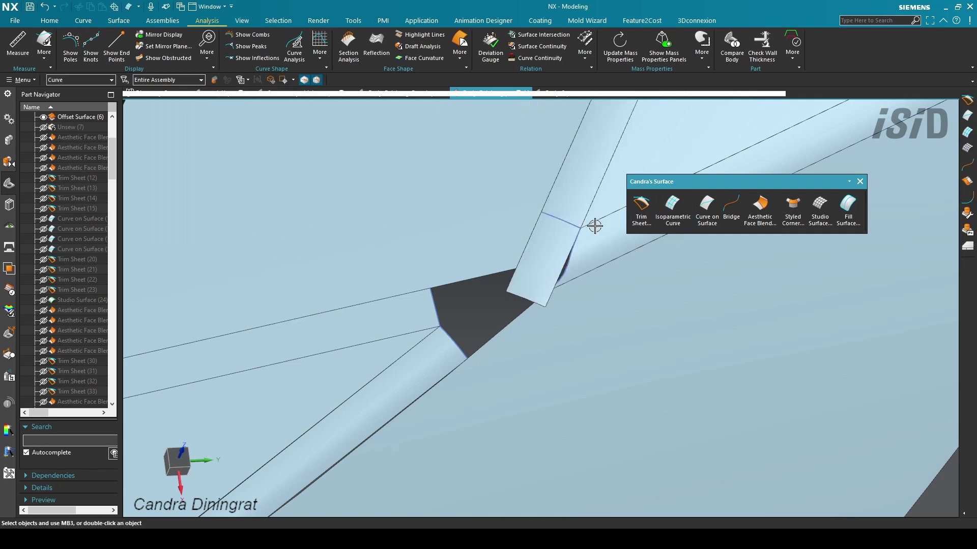
# Step: Trim the branch tube back to its new iso curve
pyautogui.click(641, 220)
pyautogui.click(563, 208)
pyautogui.click(563, 212)
pyautogui.middleClick(564, 212)
pyautogui.click(707, 208)
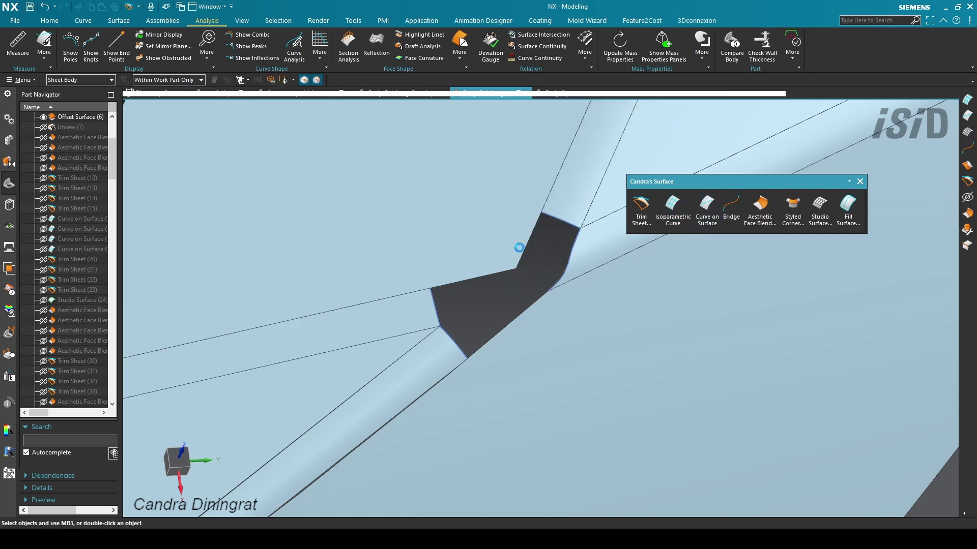
# Step: Draw a spline on the large face between the two edges, with continuity constraints at the start and curvature continuity (G2) at the end
pyautogui.click(488, 241)
pyautogui.click(541, 212)
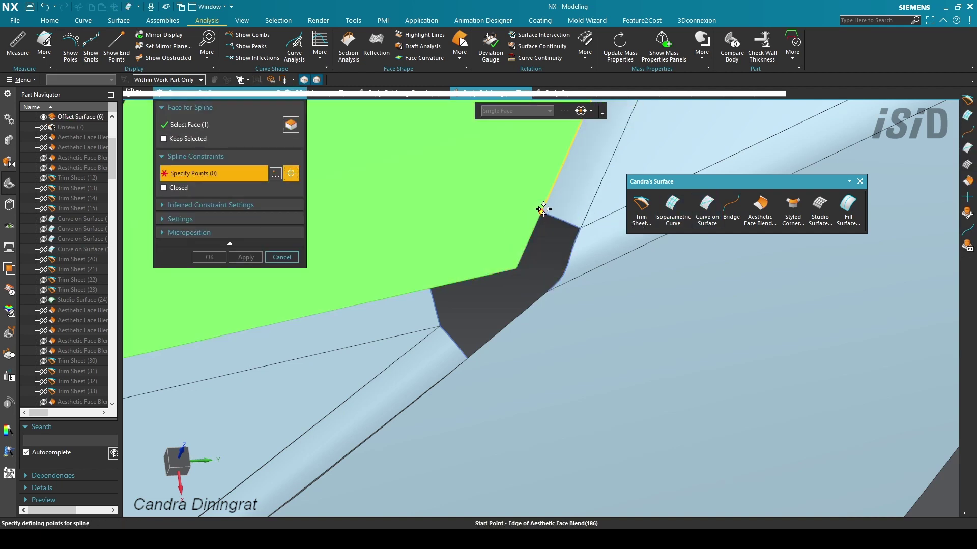
pyautogui.click(579, 219)
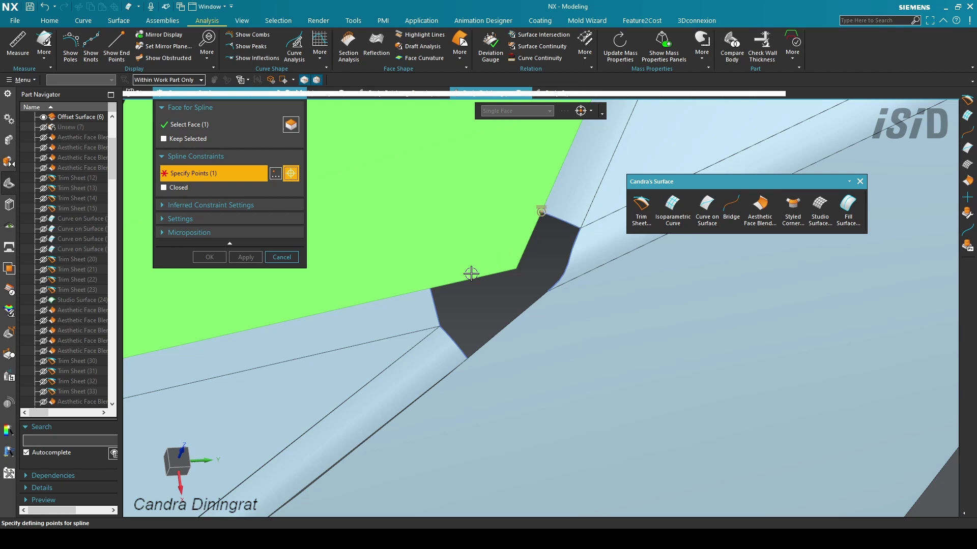
pyautogui.click(430, 289)
pyautogui.click(472, 295)
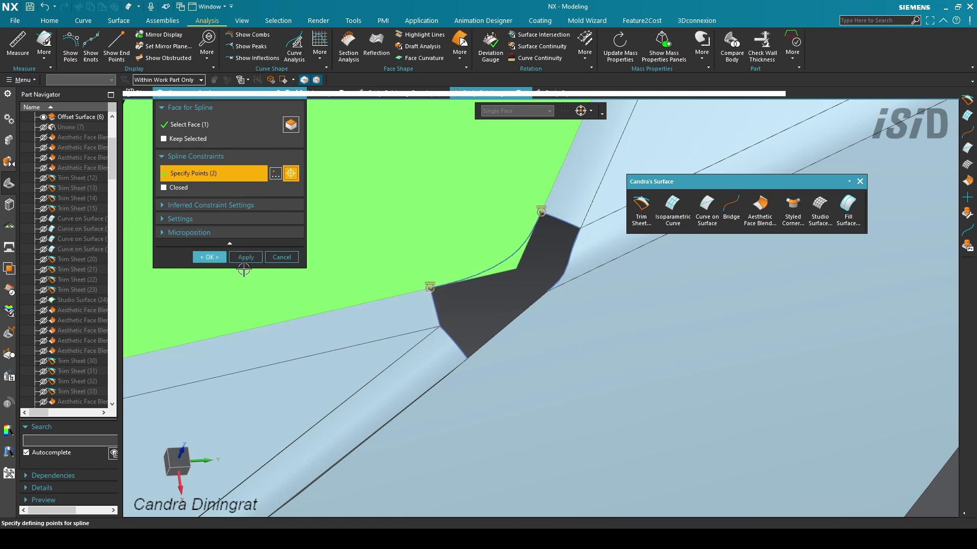
pyautogui.click(210, 257)
# Step: Trim the large sheet back along the new spline boundary
pyautogui.click(641, 206)
pyautogui.click(471, 242)
pyautogui.click(509, 253)
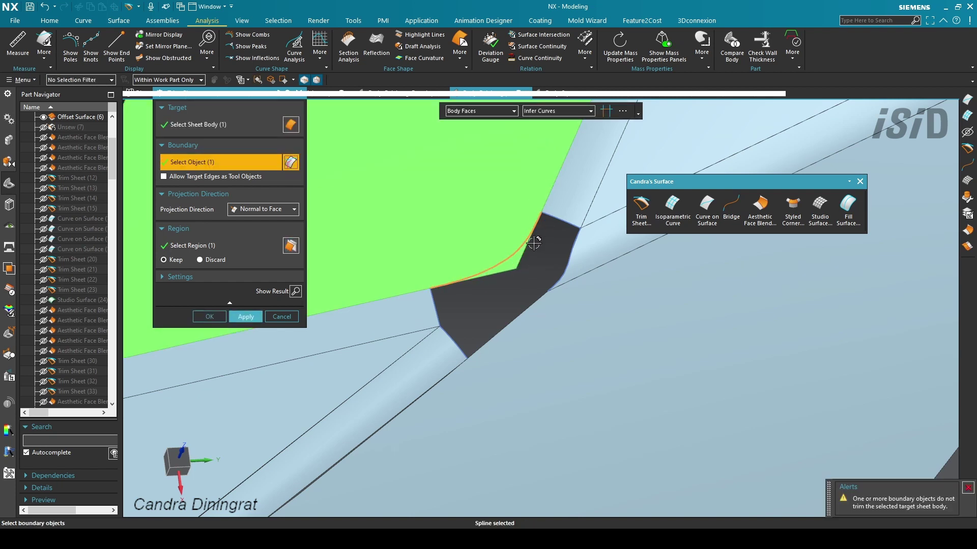
pyautogui.click(209, 316)
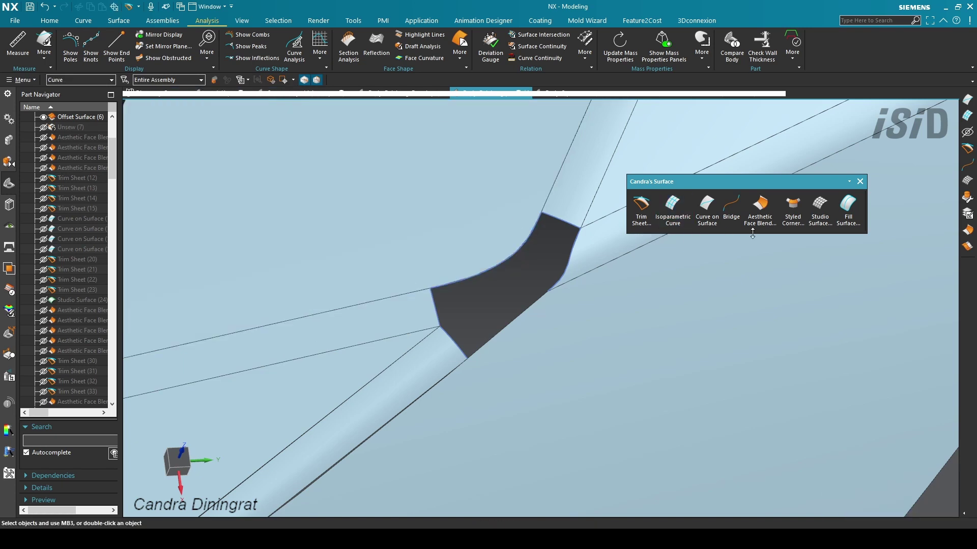
pyautogui.click(820, 208)
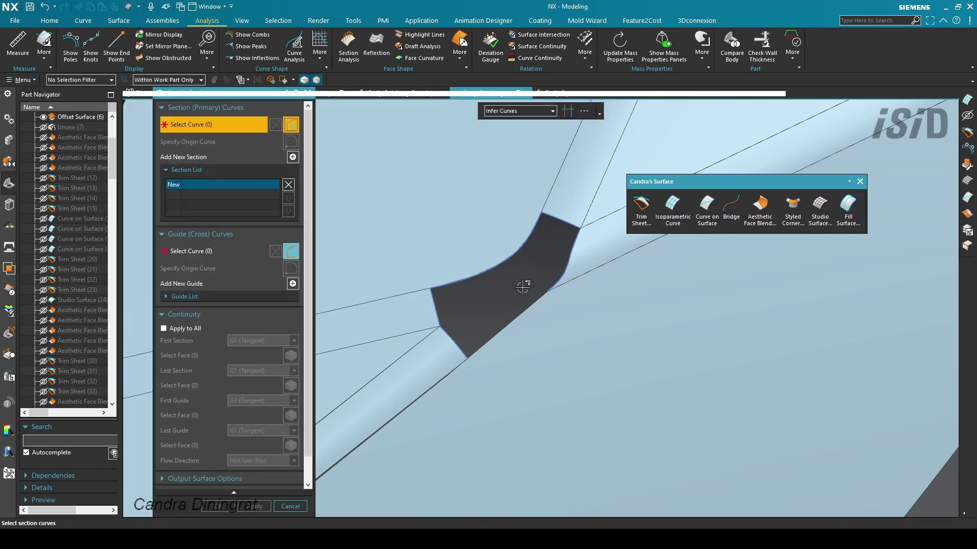
# Step: Reset Studio Surface; pick top and bottom gap edges as sections and two guide curves
pyautogui.click(287, 97)
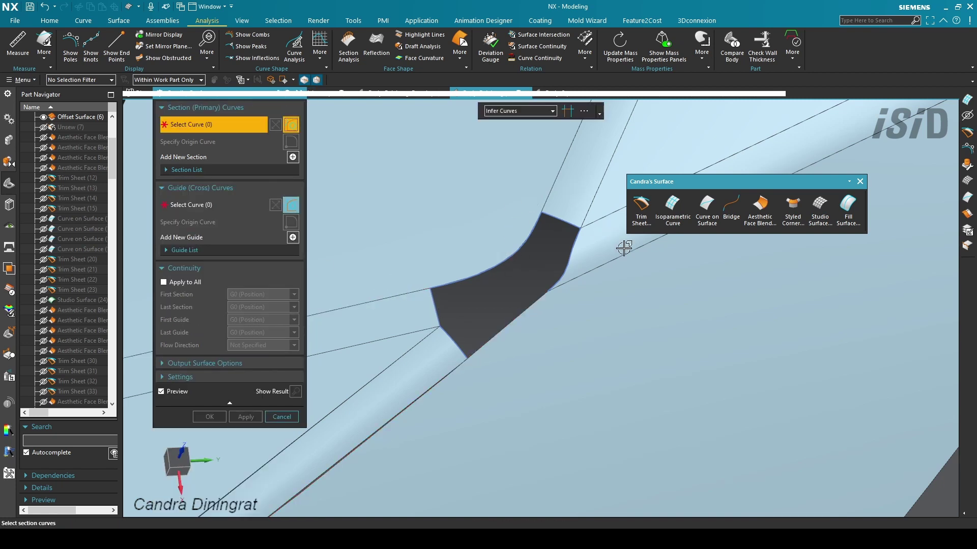
pyautogui.click(568, 228)
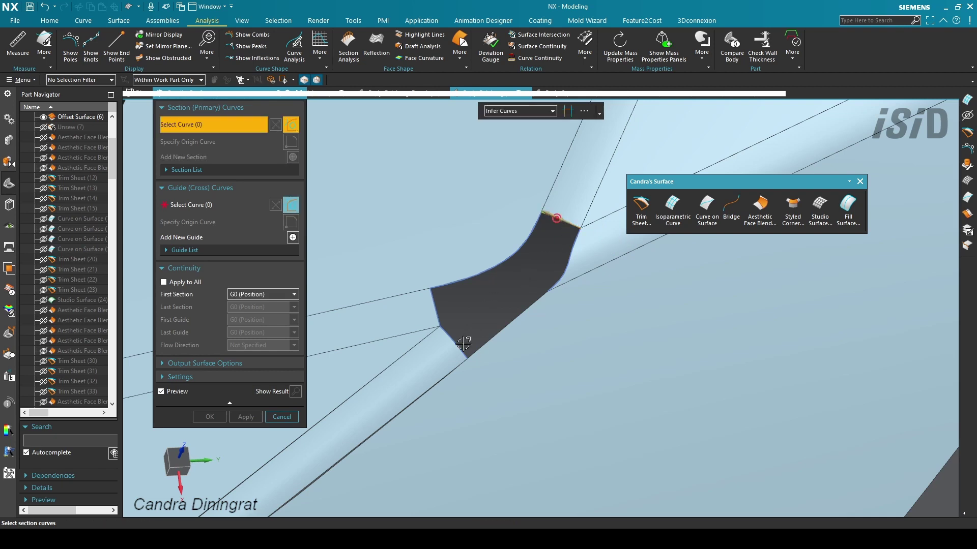
pyautogui.click(453, 328)
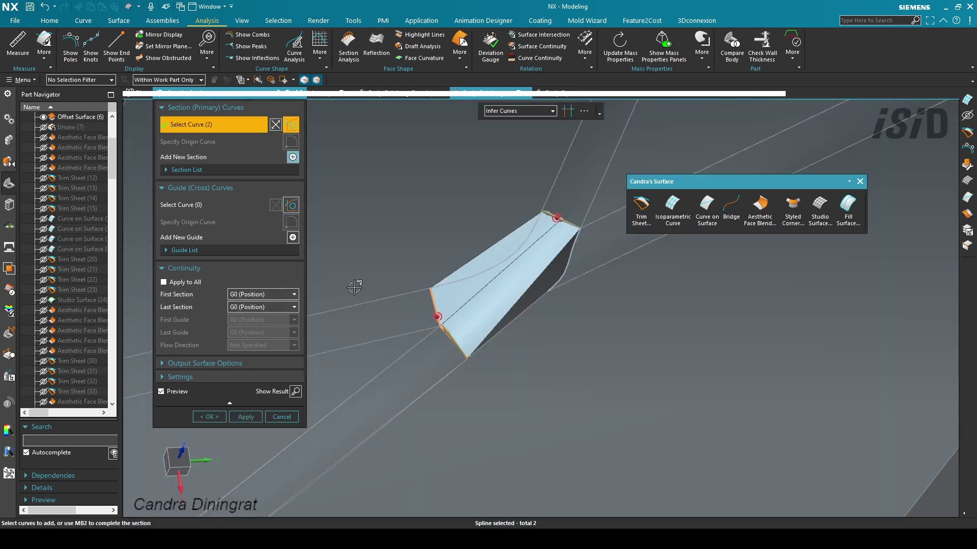
pyautogui.click(207, 208)
pyautogui.click(577, 238)
pyautogui.click(529, 310)
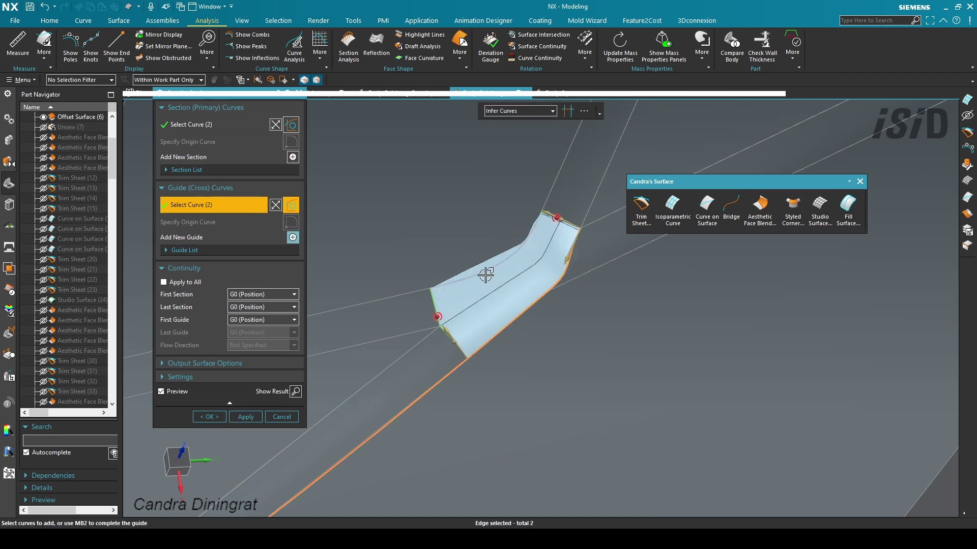
pyautogui.middleClick(402, 222)
pyautogui.click(474, 264)
# Step: Make the first and last sections G1 (Tangent) to the upper and lower faces
pyautogui.click(253, 294)
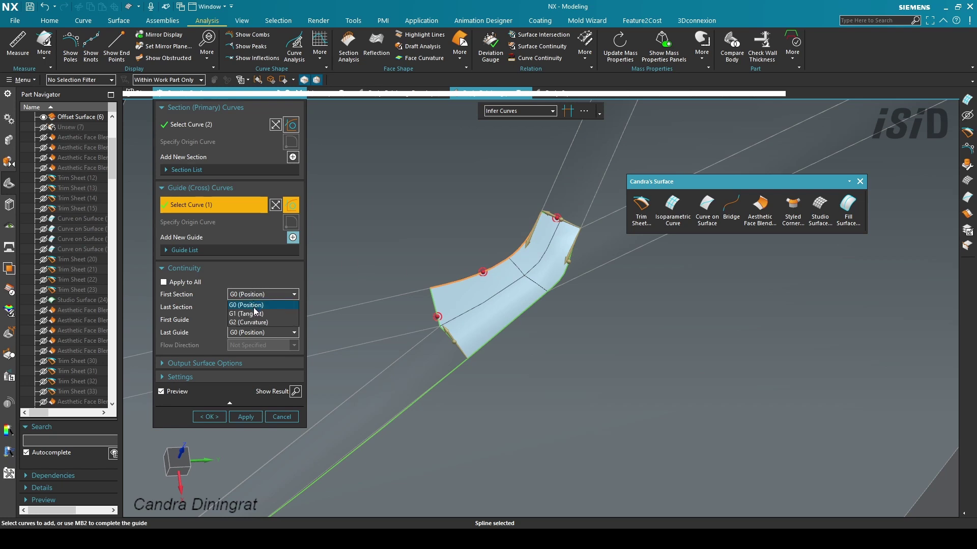
pyautogui.click(257, 311)
pyautogui.click(575, 209)
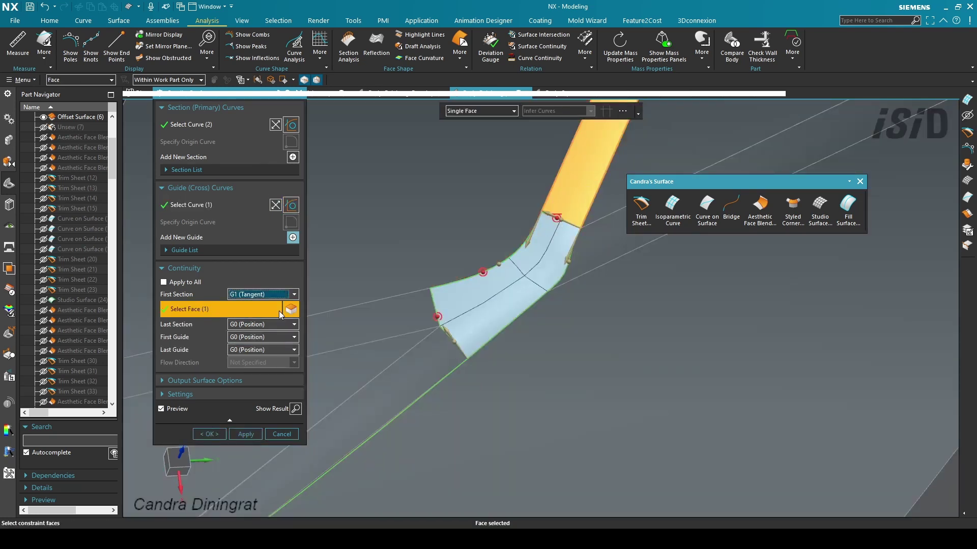
pyautogui.click(254, 325)
pyautogui.click(250, 344)
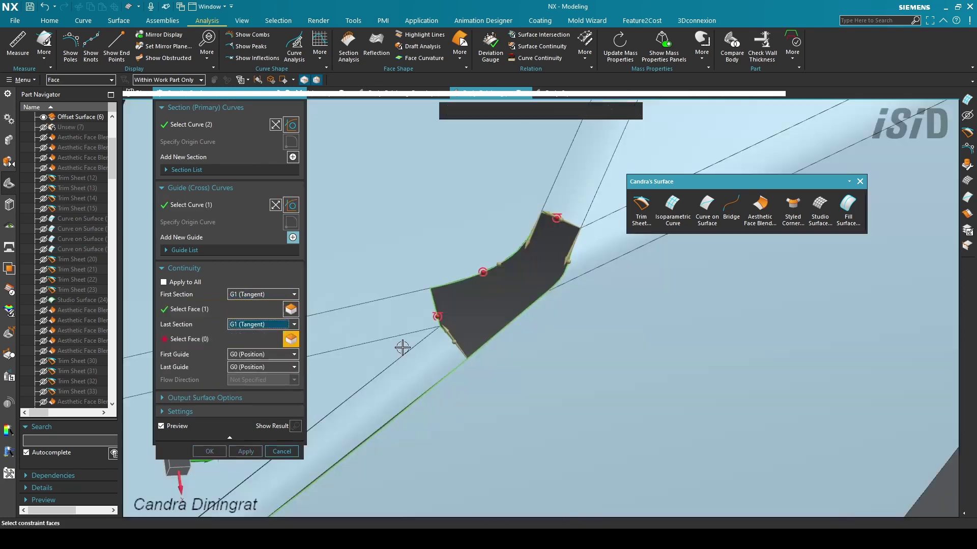
pyautogui.click(447, 349)
pyautogui.click(396, 327)
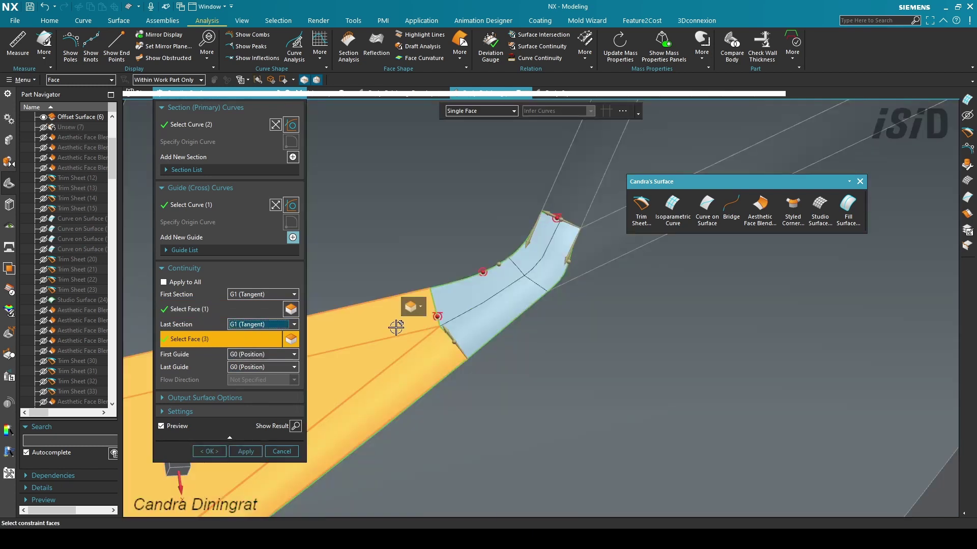
# Step: Make both guides G1 (Tangent) to their adjacent faces and create the bridging surface
pyautogui.click(214, 254)
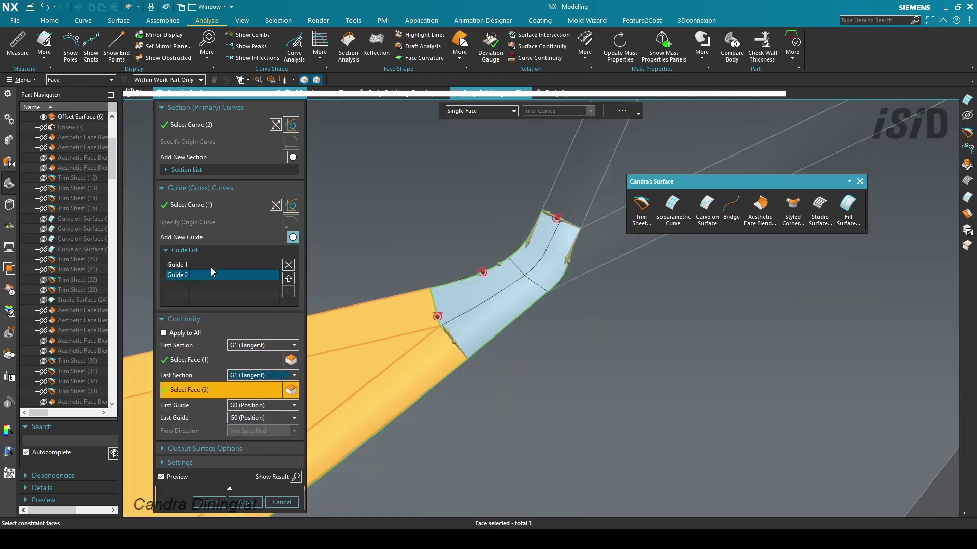
pyautogui.click(180, 266)
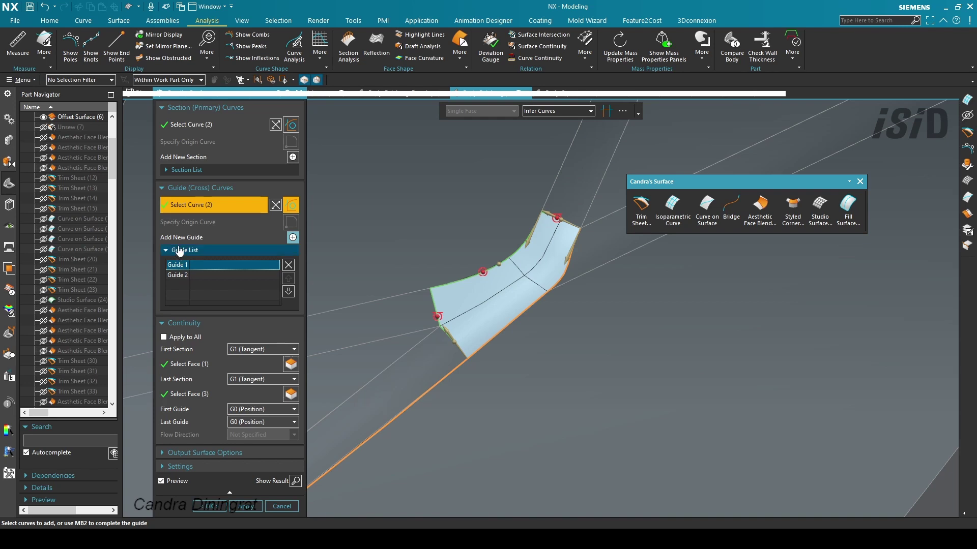
pyautogui.click(184, 251)
pyautogui.click(246, 354)
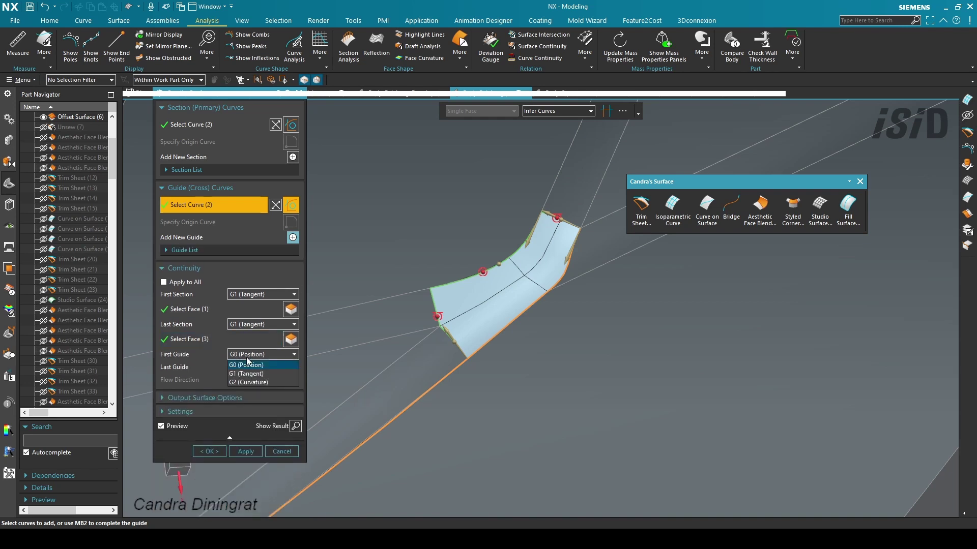
pyautogui.click(245, 375)
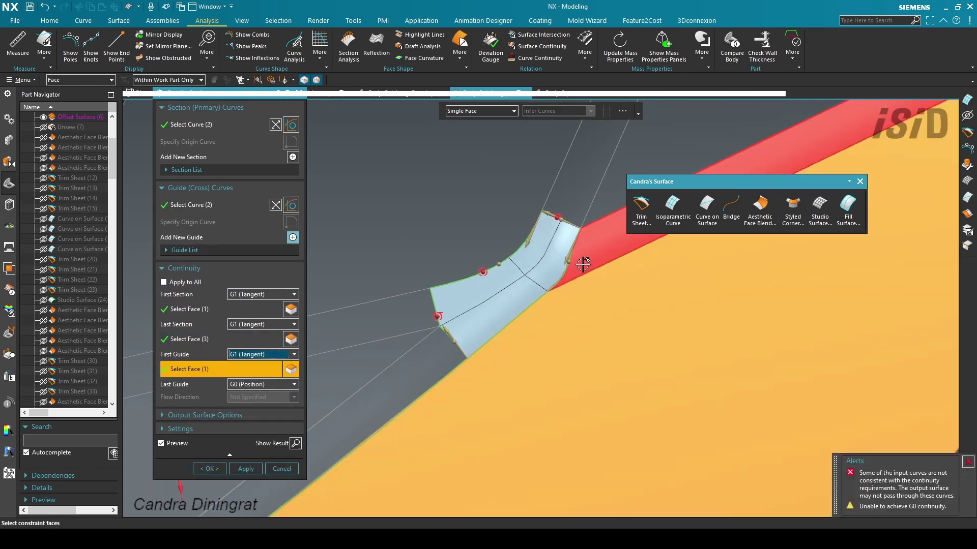
pyautogui.click(241, 385)
pyautogui.click(245, 405)
pyautogui.click(495, 238)
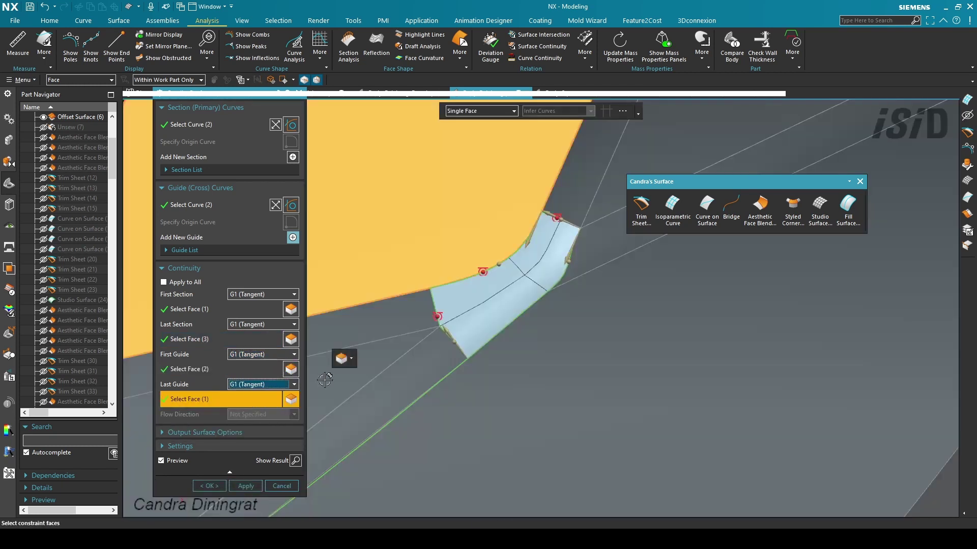
pyautogui.click(210, 485)
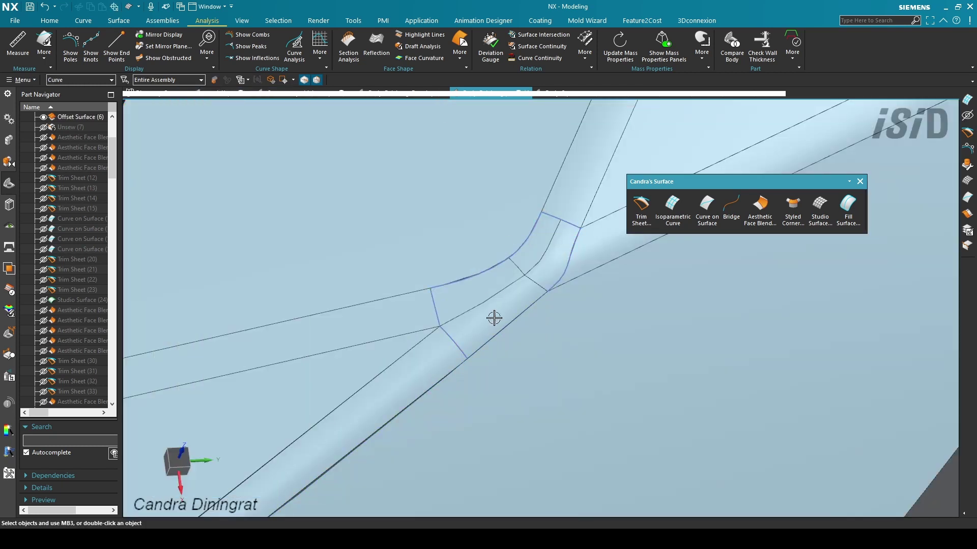
pyautogui.moveTo(503, 330)
pyautogui.mouseDown(button='middle')
pyautogui.moveTo(499, 322)
pyautogui.moveTo(506, 342)
pyautogui.moveTo(491, 351)
pyautogui.moveTo(502, 327)
pyautogui.moveTo(530, 327)
pyautogui.moveTo(501, 331)
pyautogui.moveTo(505, 347)
pyautogui.moveTo(501, 331)
pyautogui.mouseUp(button='middle')
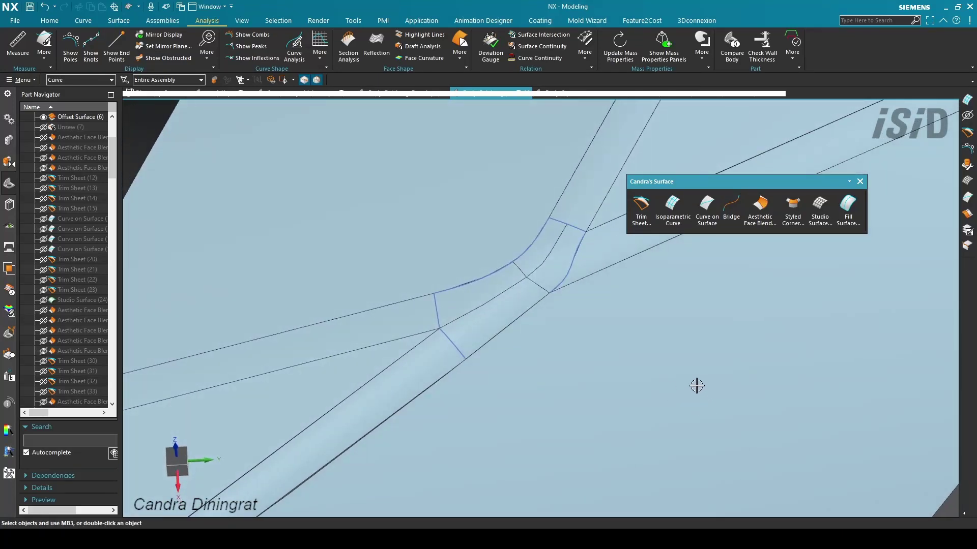